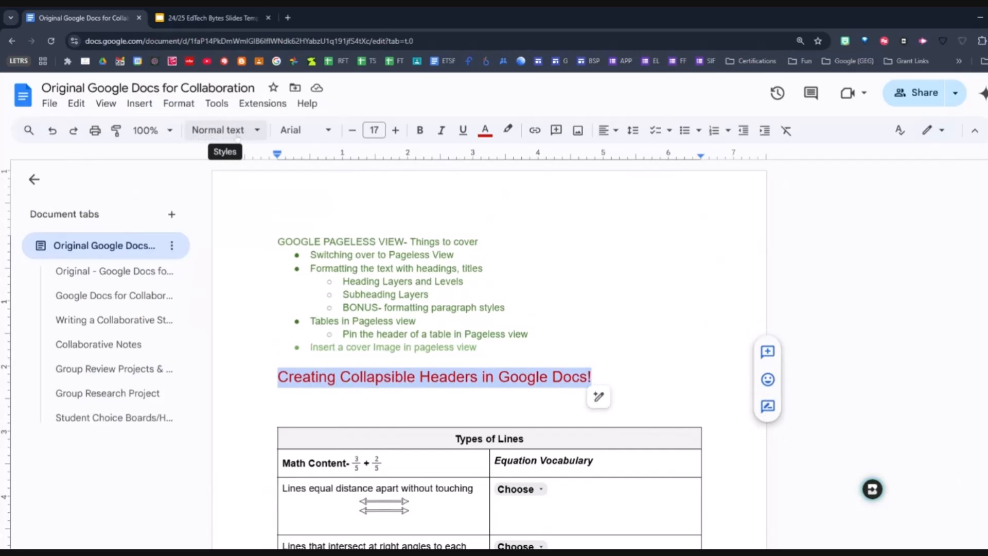
Apply the Heading 1 style to the selected line "Creating Collapsible Headers in Google Docs!"
{"action": "left_click", "coordinate": [239, 135]}
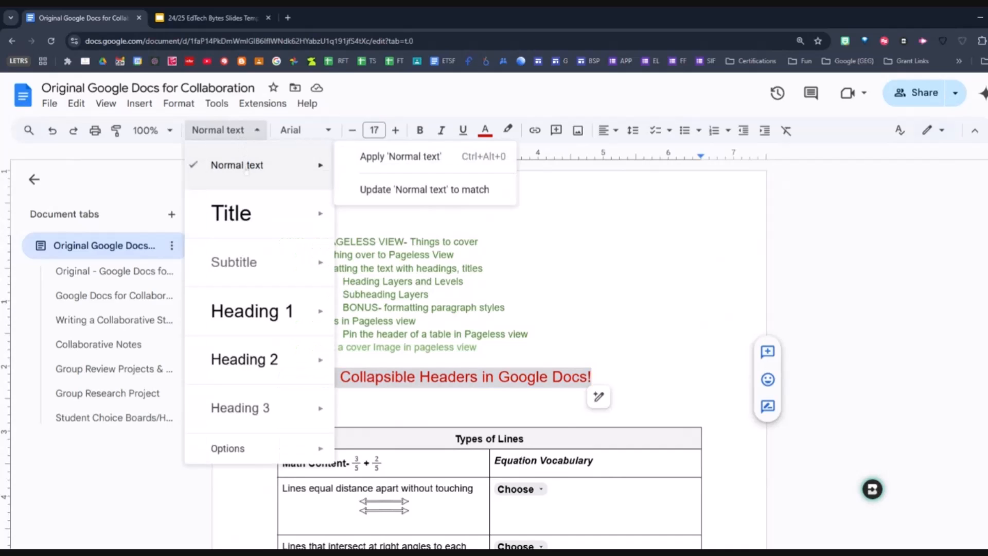
{"action": "mouse_move", "coordinate": [265, 313]}
{"action": "mouse_move", "coordinate": [263, 363]}
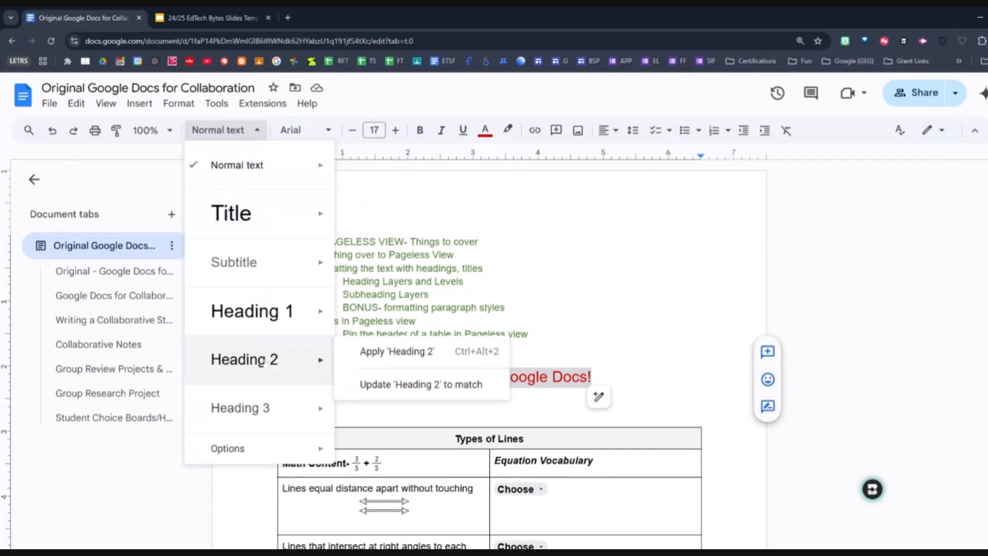
{"action": "mouse_move", "coordinate": [255, 409]}
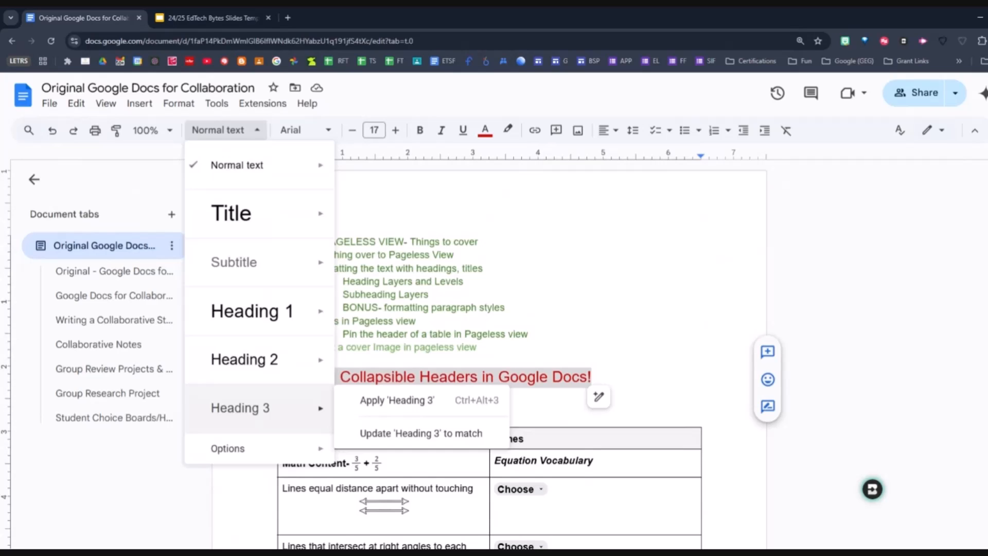
{"action": "mouse_move", "coordinate": [273, 332]}
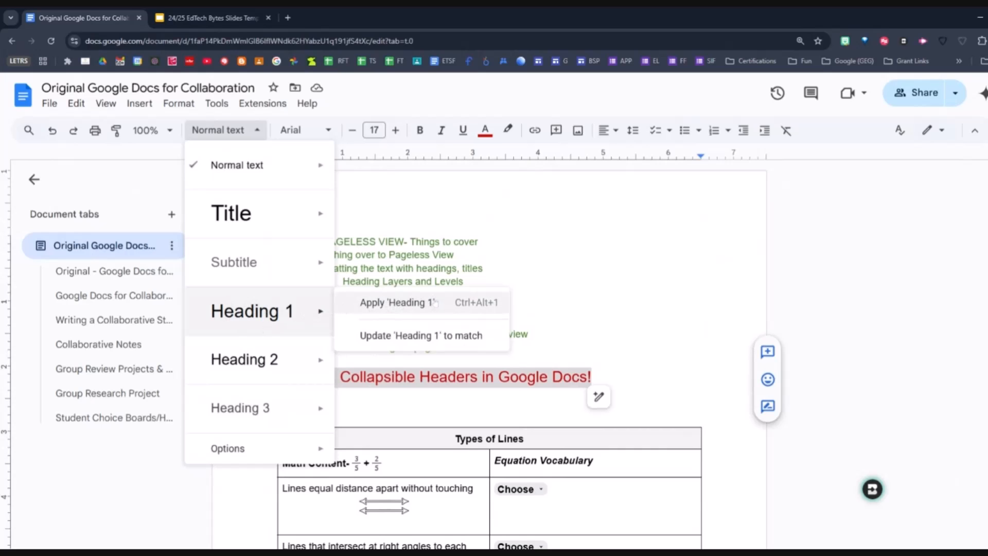
{"action": "left_click", "coordinate": [397, 302]}
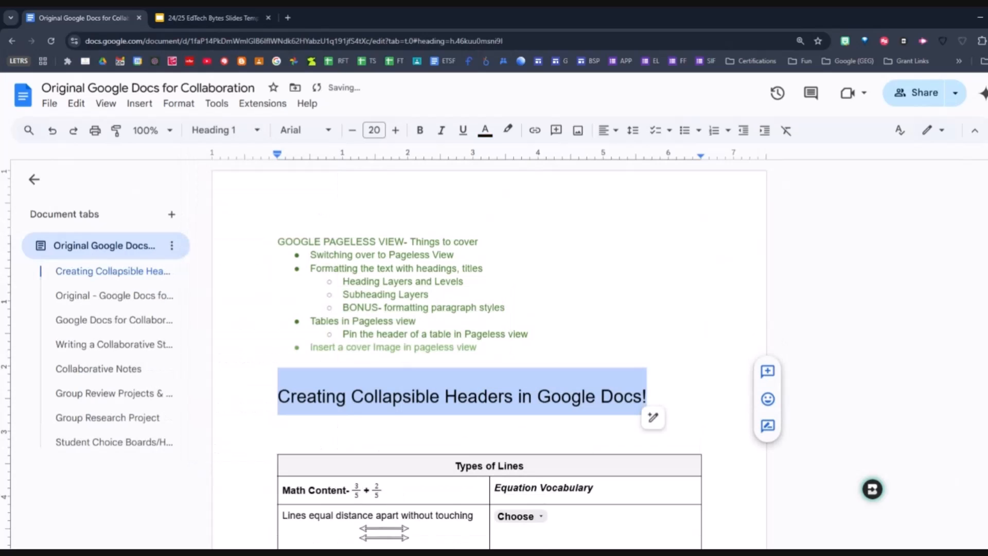
Reselect the "Creating Collapsible Headers in Google Docs!" heading and examine the option to update Heading 1 to match it
{"action": "left_click", "coordinate": [307, 396]}
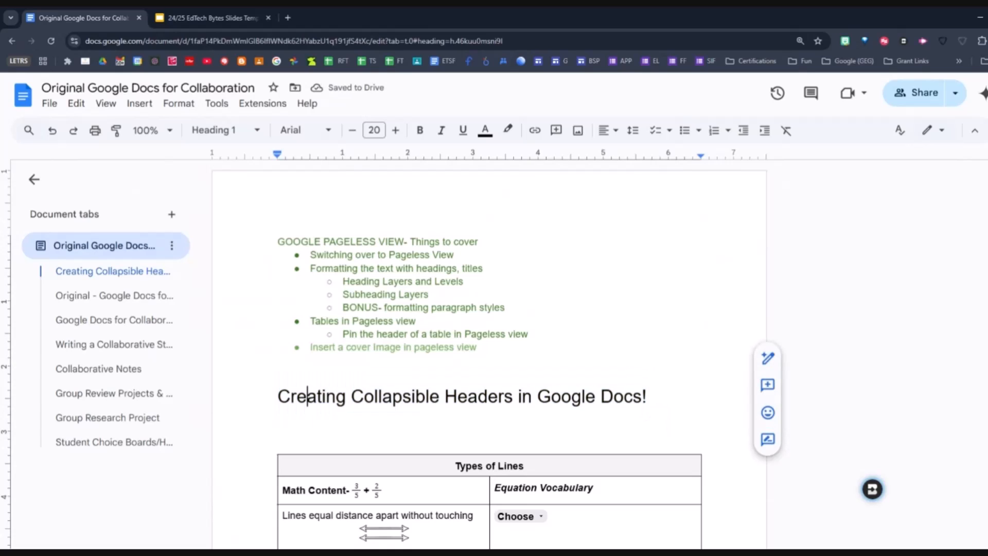
{"action": "left_click", "coordinate": [633, 396]}
{"action": "left_click", "coordinate": [467, 397]}
{"action": "left_click", "coordinate": [648, 397]}
{"action": "left_click_drag", "start_coordinate": [648, 396], "coordinate": [278, 398]}
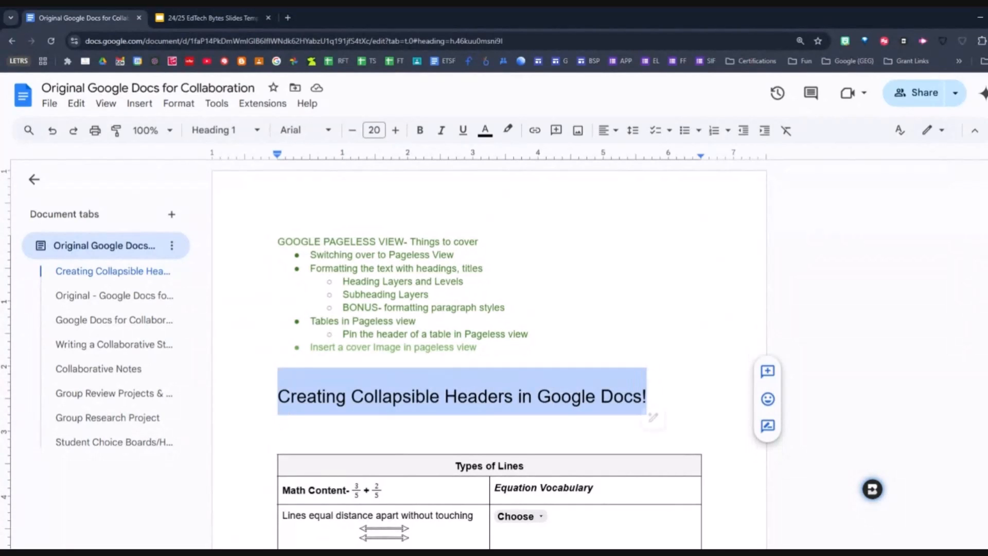
{"action": "left_click", "coordinate": [240, 135]}
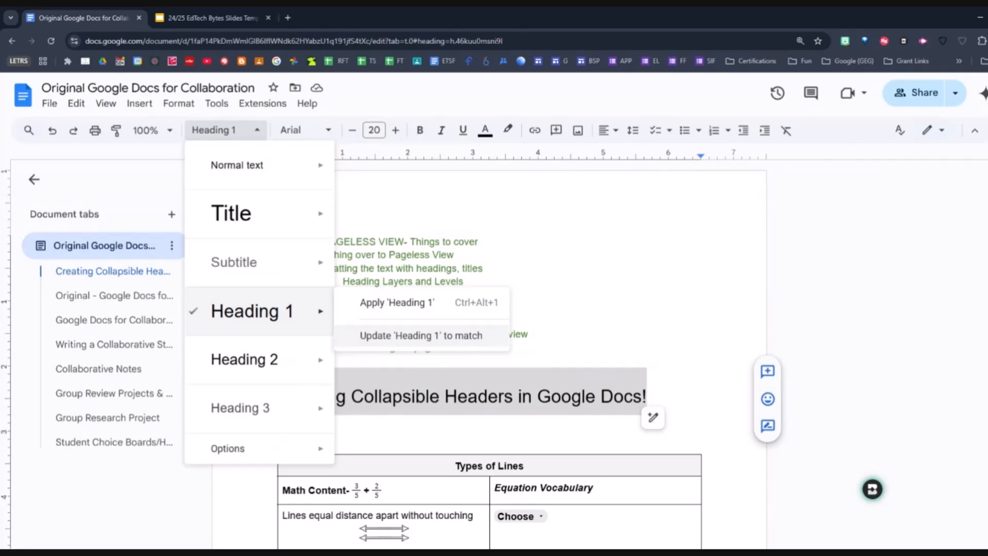
{"action": "left_click", "coordinate": [422, 335]}
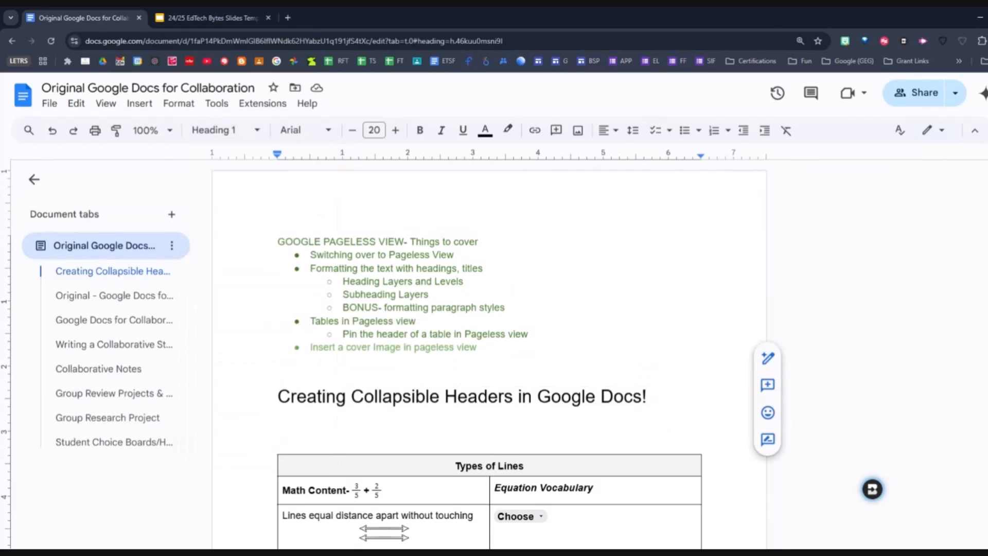
Check the styles of the colored section headings, the checklist and the name table, and return to the first heading
{"action": "scroll", "coordinate": [489, 354], "scroll_direction": "down", "scroll_amount": 6}
{"action": "scroll", "coordinate": [489, 355], "scroll_direction": "down", "scroll_amount": 6}
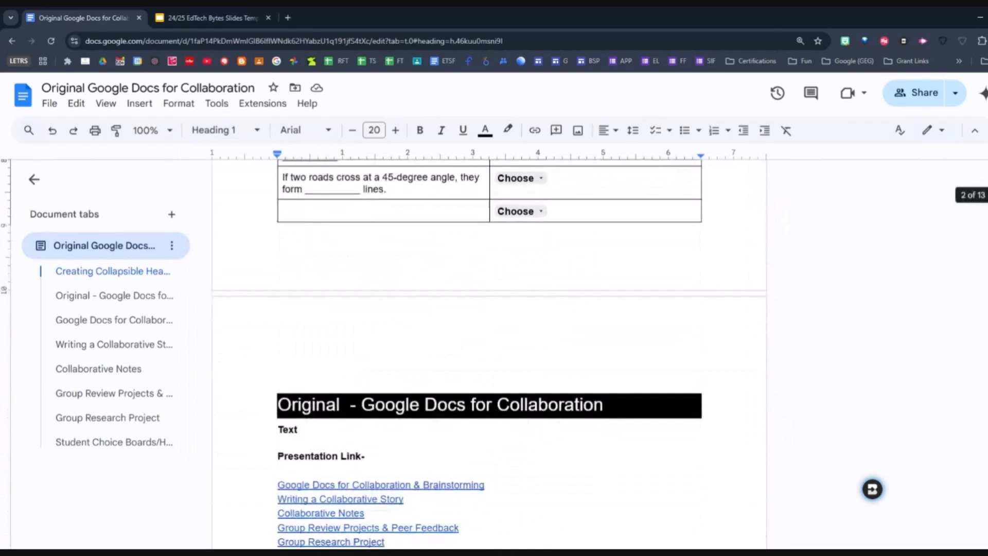
{"action": "left_click", "coordinate": [313, 296]}
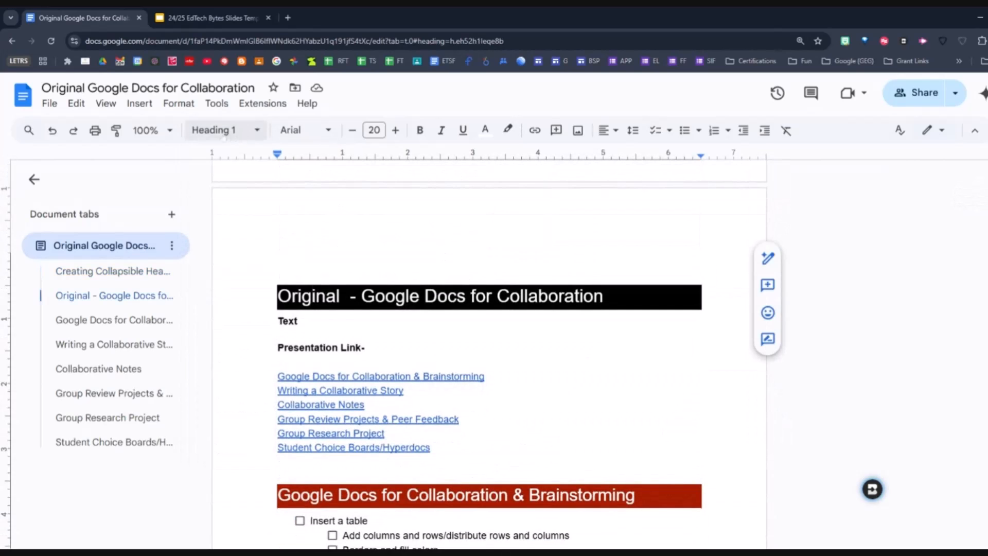
{"action": "scroll", "coordinate": [489, 354], "scroll_direction": "down", "scroll_amount": 2}
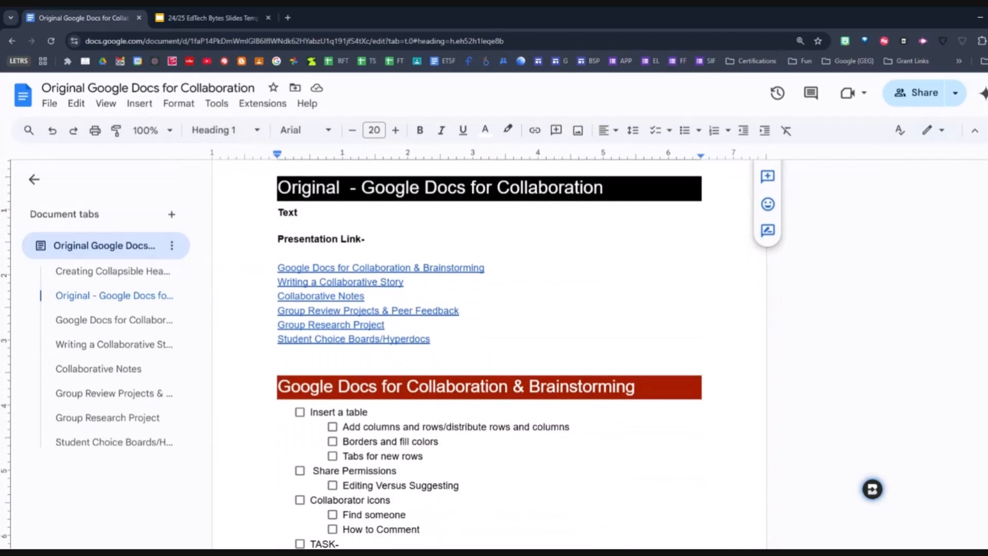
{"action": "left_click", "coordinate": [369, 386]}
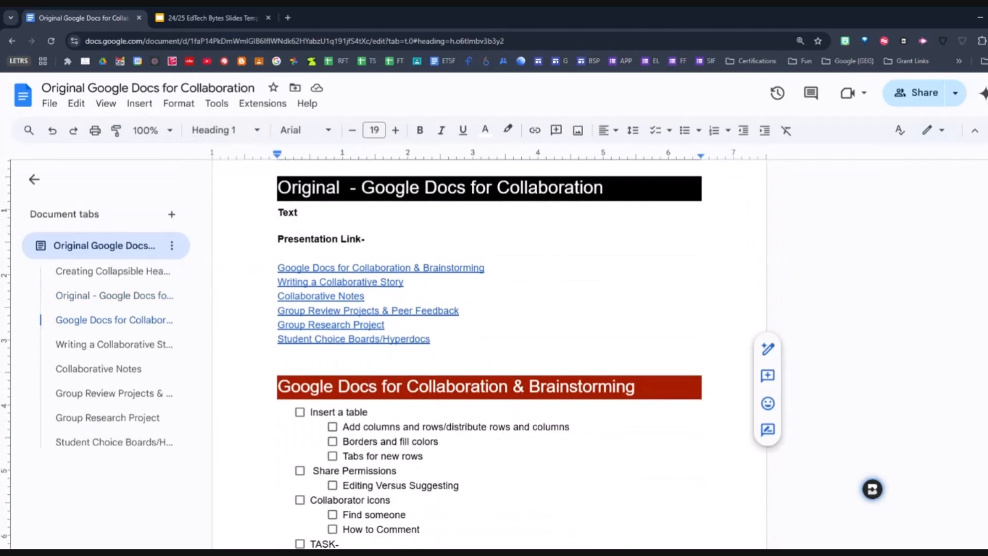
{"action": "scroll", "coordinate": [346, 318], "scroll_direction": "down", "scroll_amount": 2}
{"action": "left_click", "coordinate": [346, 318]}
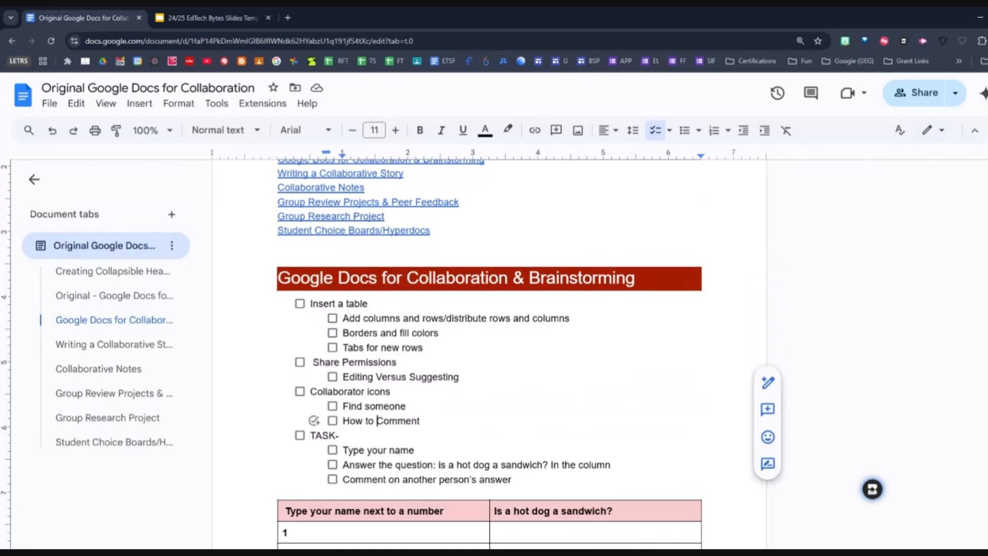
{"action": "scroll", "coordinate": [330, 476], "scroll_direction": "down", "scroll_amount": 2}
{"action": "left_click", "coordinate": [309, 468]}
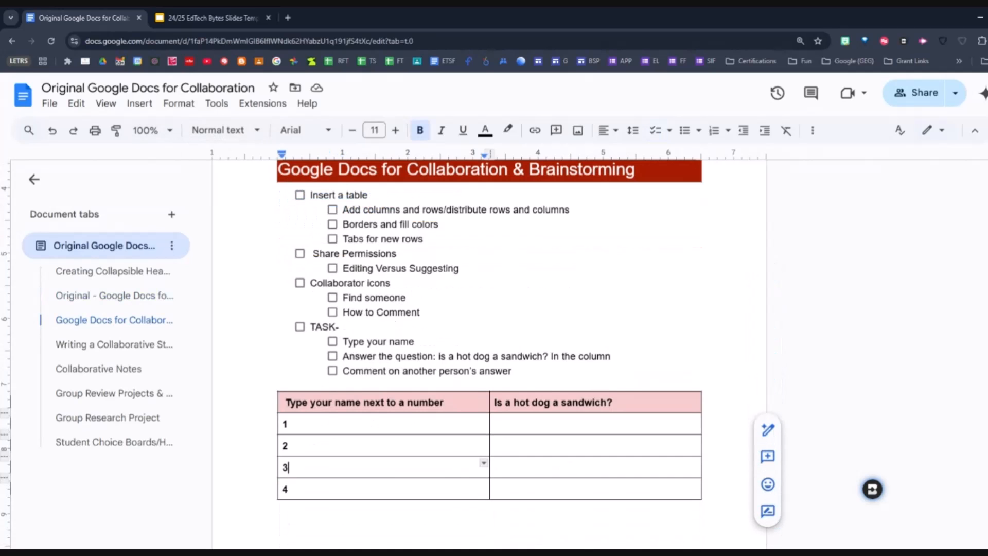
{"action": "left_click", "coordinate": [113, 271]}
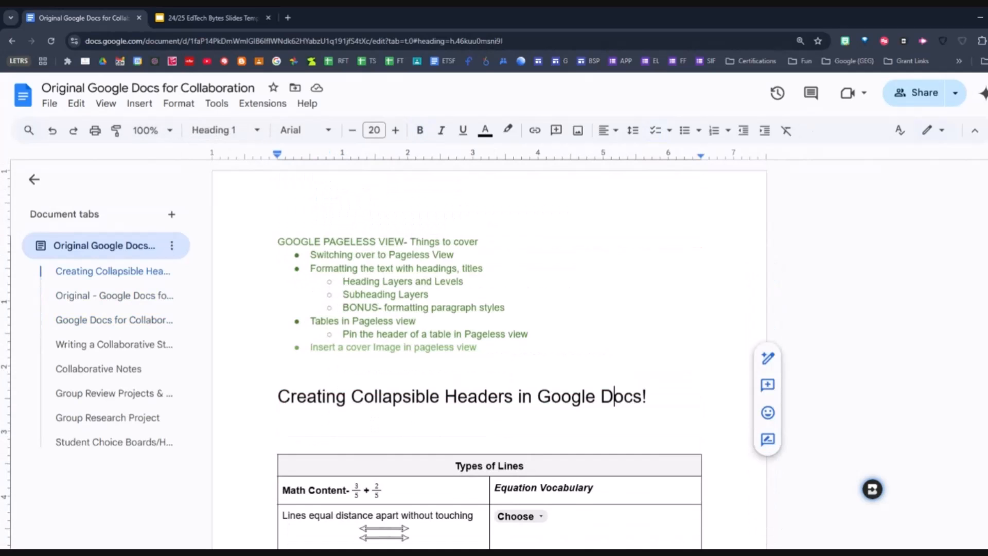
Try to switch the document to Pageless format in the page setup, and review the page breaks through the document
{"action": "left_click", "coordinate": [52, 104]}
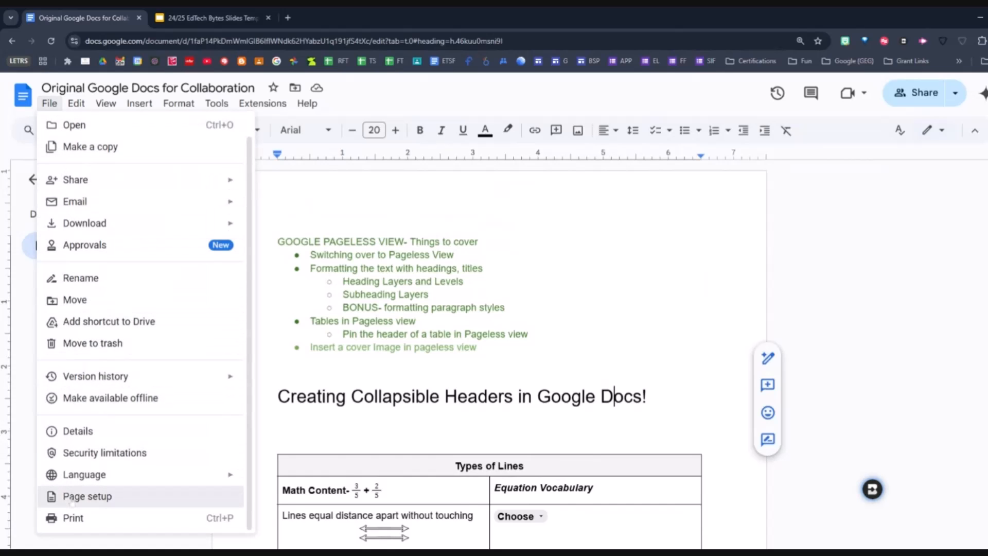
{"action": "left_click", "coordinate": [72, 499]}
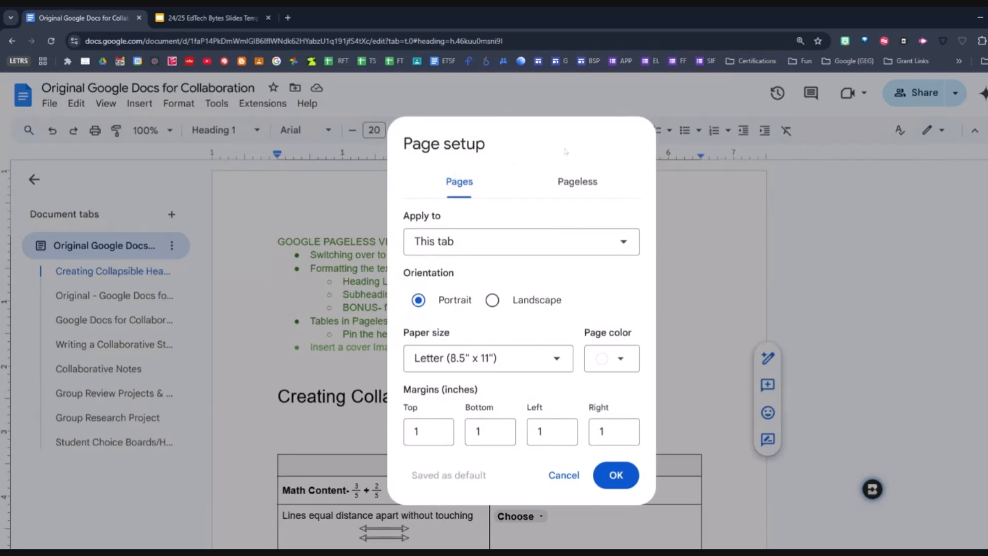
{"action": "left_click", "coordinate": [586, 180]}
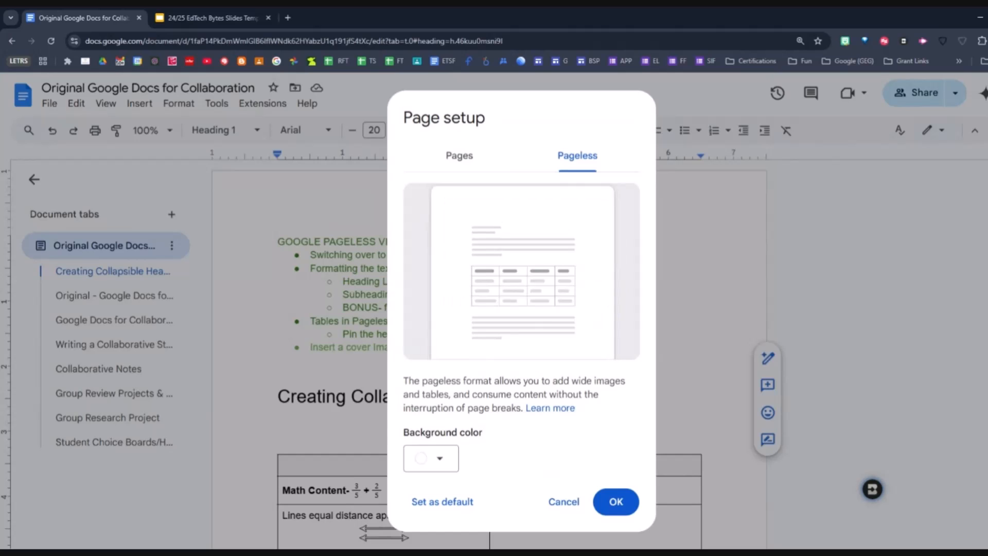
{"action": "left_click", "coordinate": [617, 502]}
{"action": "scroll", "coordinate": [489, 355], "scroll_direction": "down", "scroll_amount": 15}
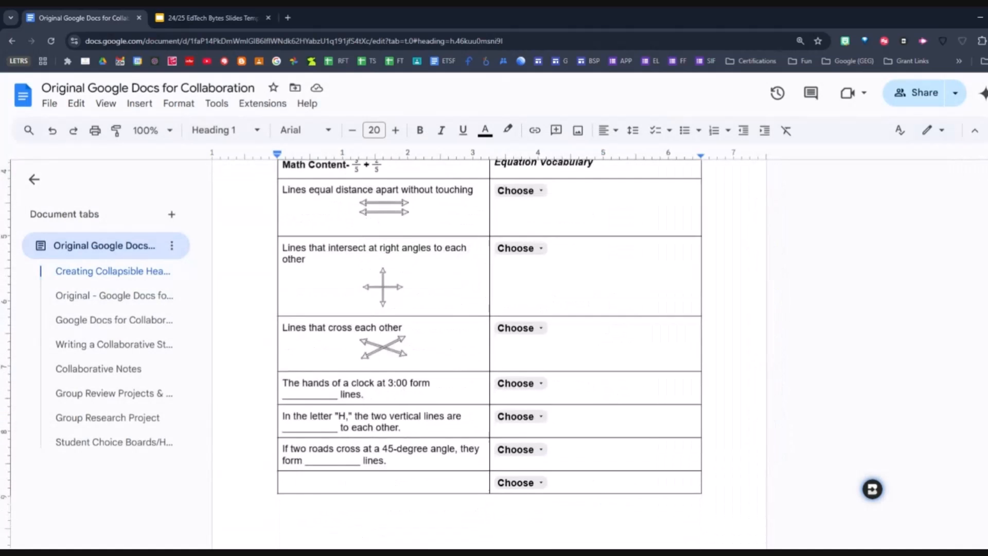
{"action": "scroll", "coordinate": [489, 355], "scroll_direction": "down", "scroll_amount": 8}
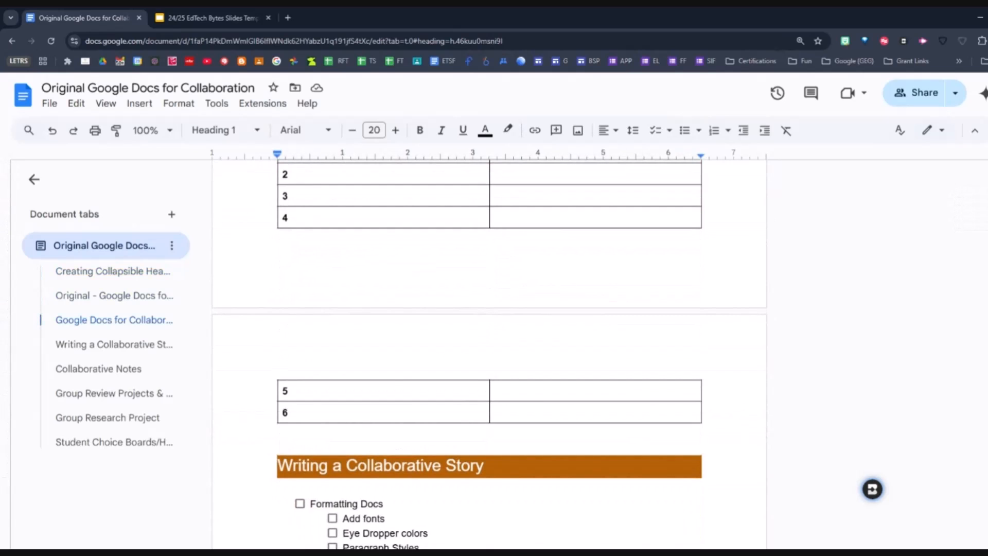
{"action": "scroll", "coordinate": [489, 355], "scroll_direction": "down", "scroll_amount": 10}
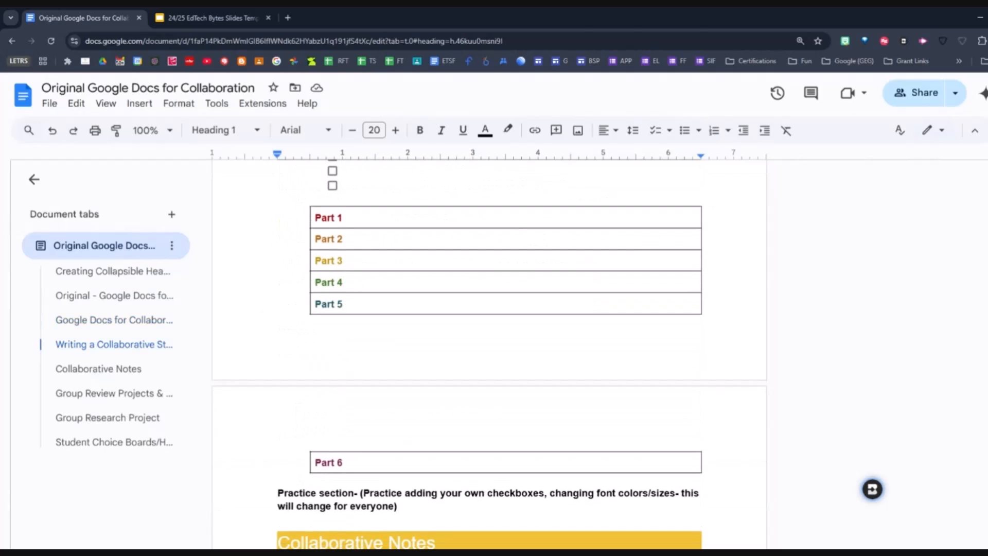
Switch the document to Pageless format in the page setup and hide the document tabs and outline sidebar
{"action": "left_click", "coordinate": [113, 271]}
{"action": "left_click", "coordinate": [50, 105]}
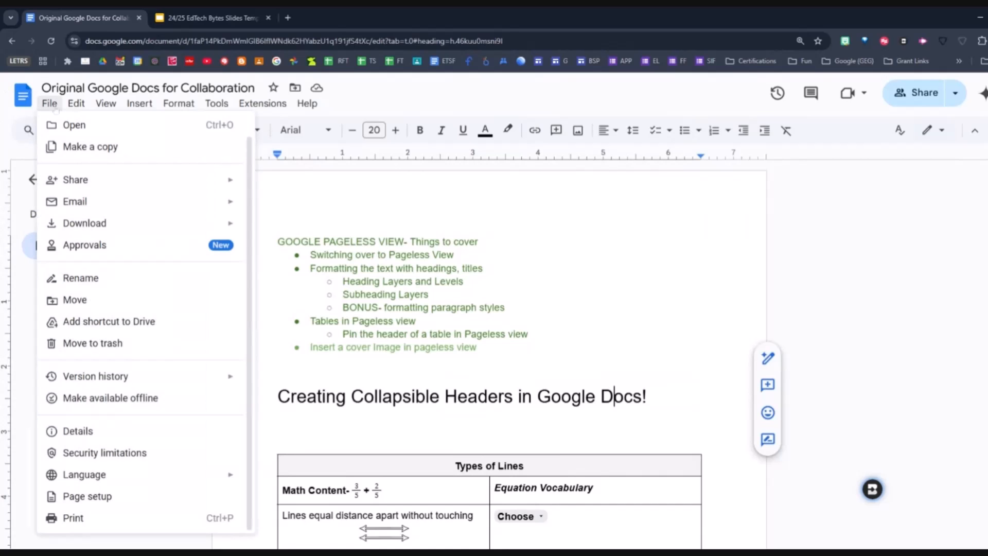
{"action": "left_click", "coordinate": [119, 498]}
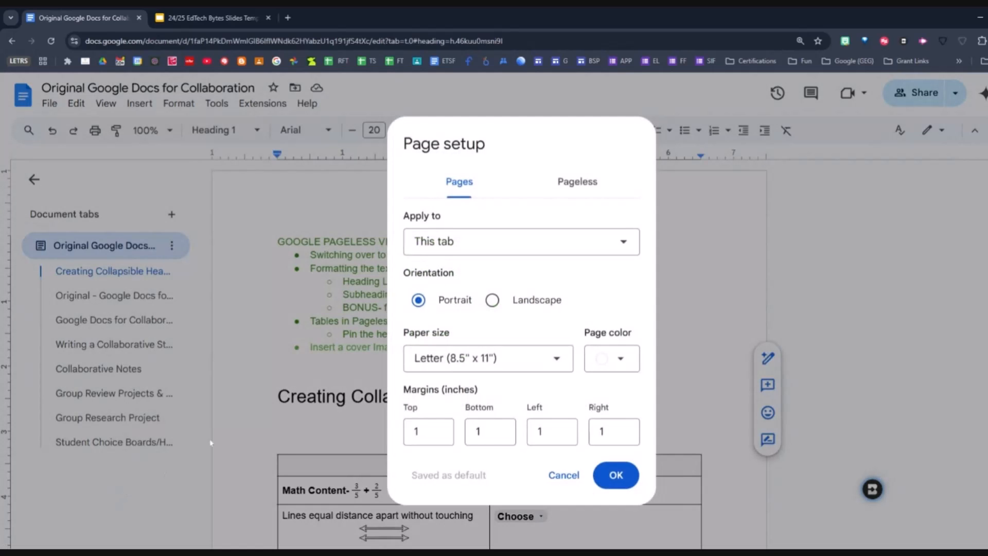
{"action": "left_click", "coordinate": [597, 189]}
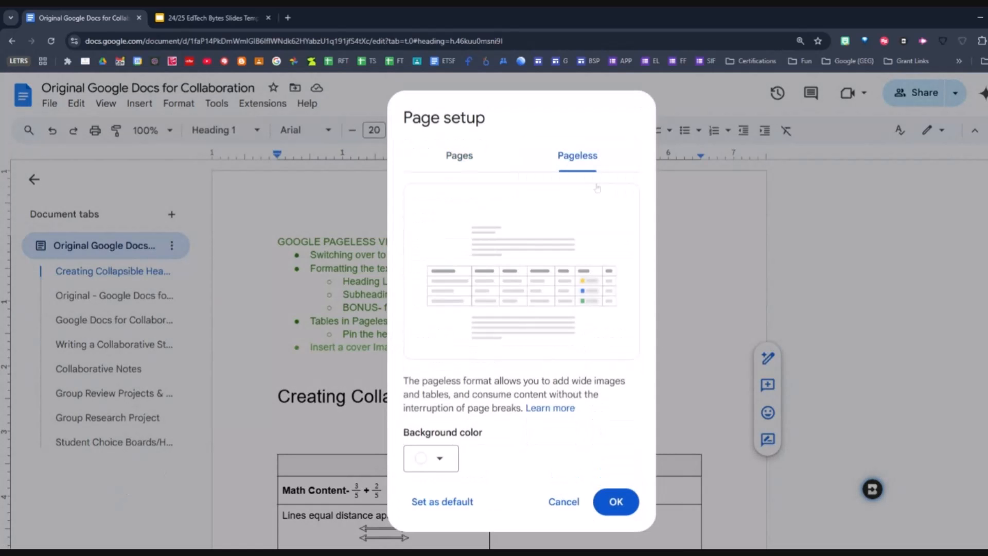
{"action": "left_click", "coordinate": [623, 501]}
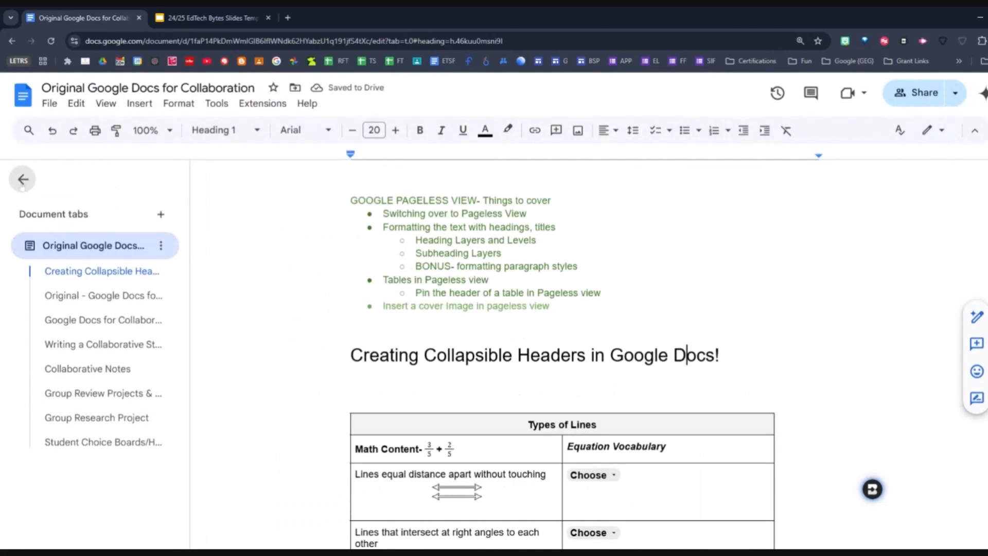
{"action": "left_click", "coordinate": [22, 179]}
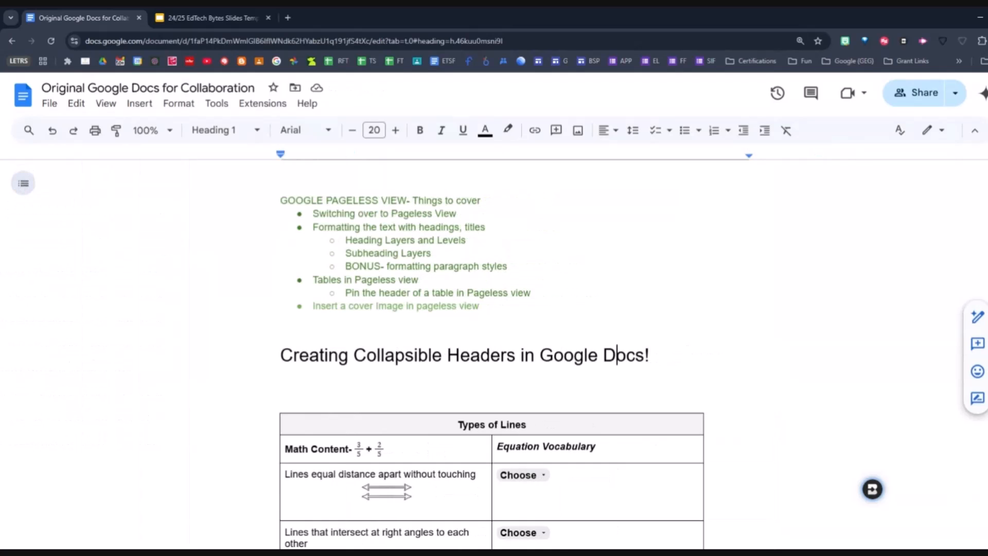
Collapse the "Creating Collapsible Headers in Google Docs!" heading and expand it again
{"action": "scroll", "coordinate": [23, 183], "scroll_direction": "down", "scroll_amount": 5}
{"action": "scroll", "coordinate": [494, 355], "scroll_direction": "down", "scroll_amount": 10}
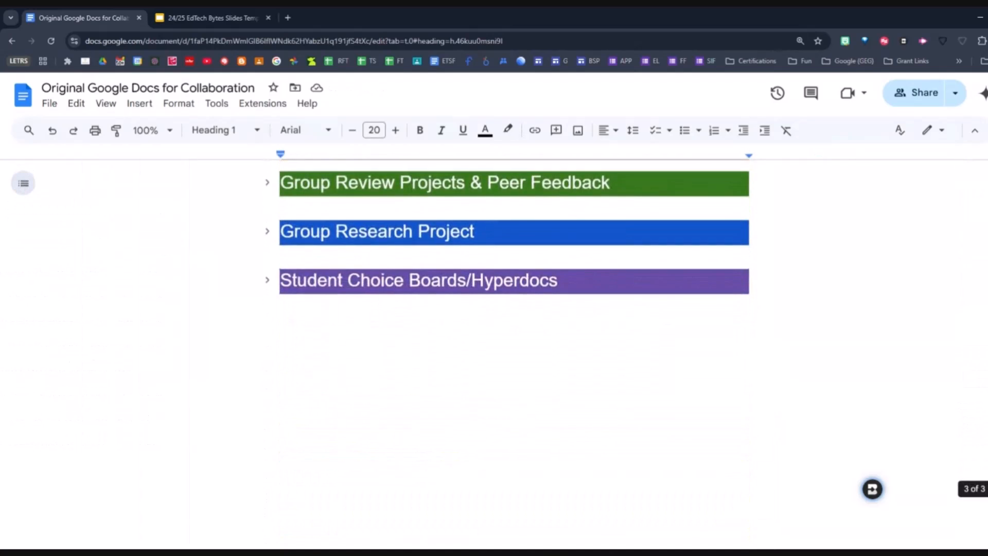
{"action": "scroll", "coordinate": [494, 355], "scroll_direction": "up", "scroll_amount": 4}
{"action": "scroll", "coordinate": [494, 355], "scroll_direction": "up", "scroll_amount": 2}
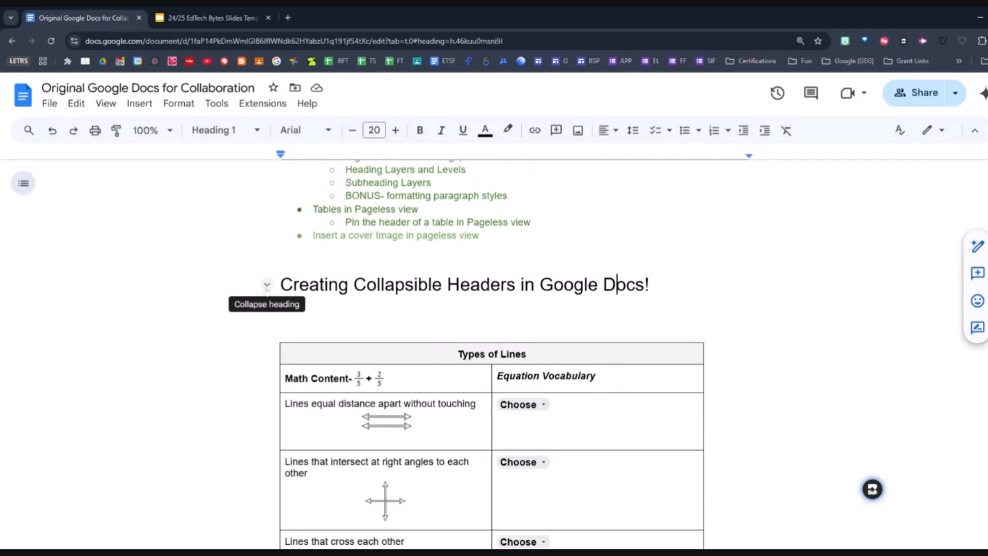
{"action": "left_click", "coordinate": [267, 285]}
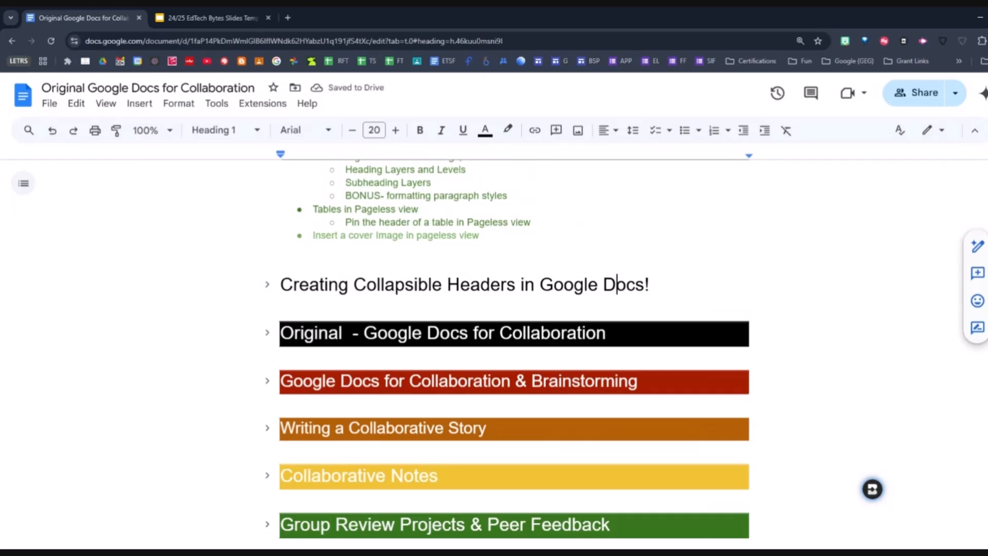
{"action": "left_click_drag", "start_coordinate": [299, 284], "coordinate": [645, 284]}
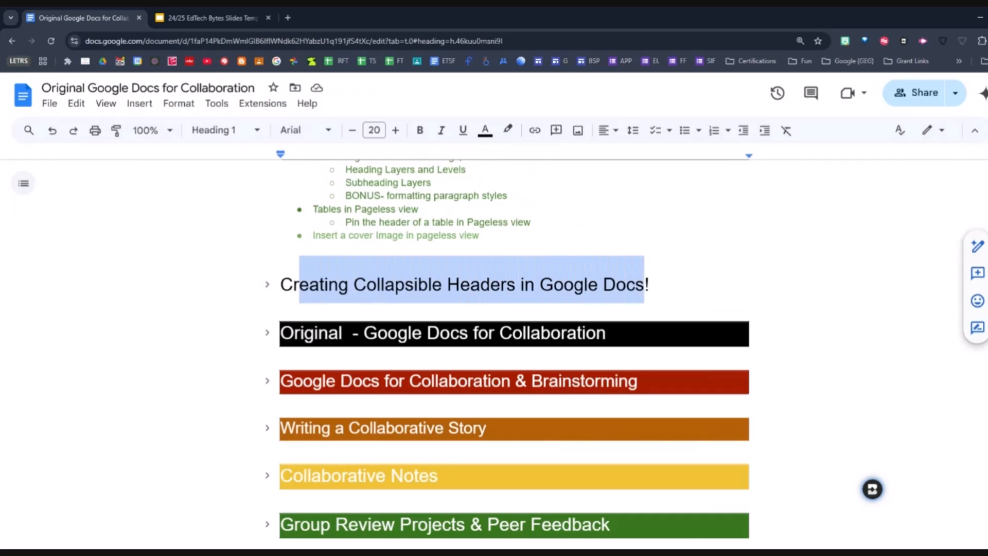
{"action": "left_click", "coordinate": [267, 285]}
Add a "Heading 1 Example" line with two indented "Text" lines below the "Creating Collapsible Headers in Google Docs!" heading
{"action": "left_click", "coordinate": [281, 320]}
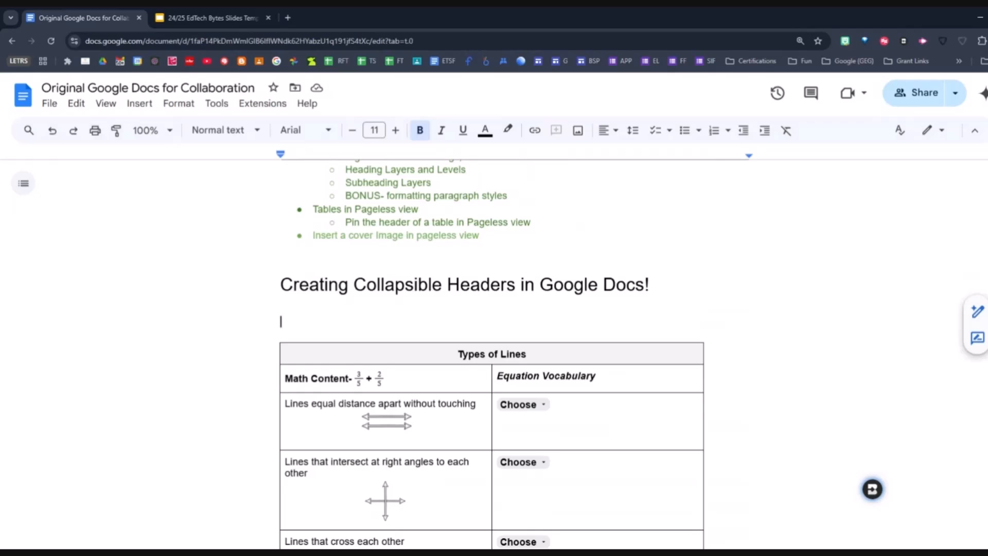
{"action": "type", "text": "Headin"}
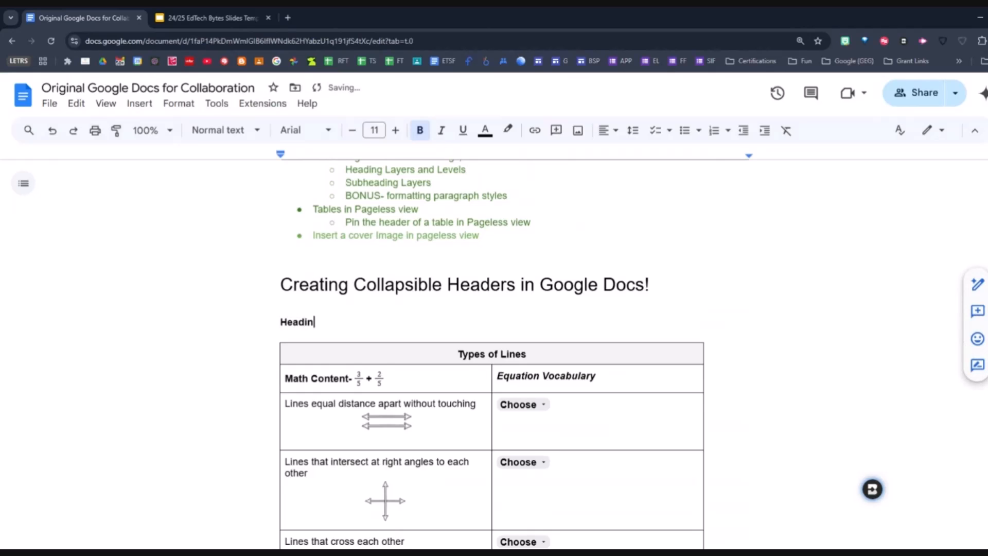
{"action": "type", "text": "g 1 Example"}
{"action": "key", "text": "Return"}
{"action": "key", "text": "Tab"}
{"action": "type", "text": "Text"}
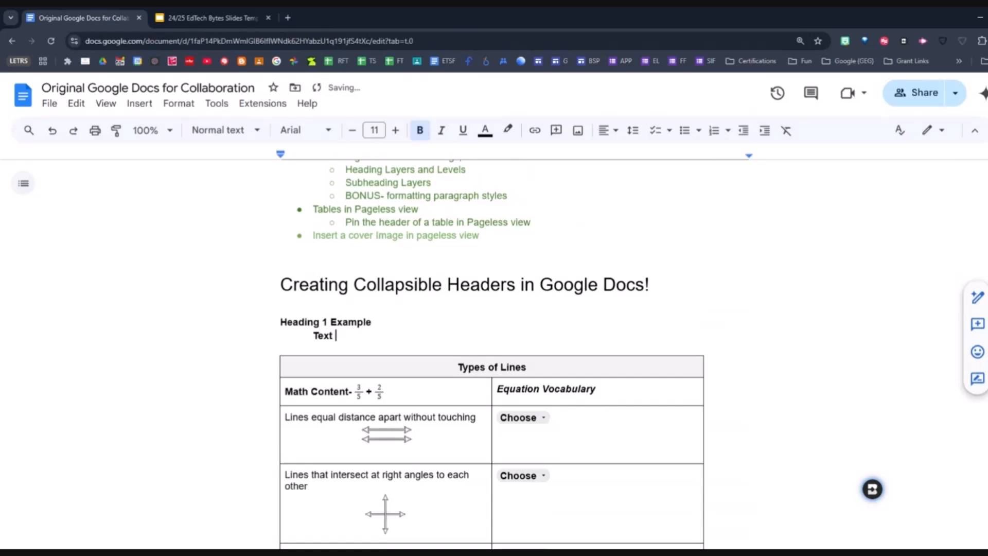
{"action": "key", "text": "Return"}
{"action": "key", "text": "Tab"}
{"action": "type", "text": "Text"}
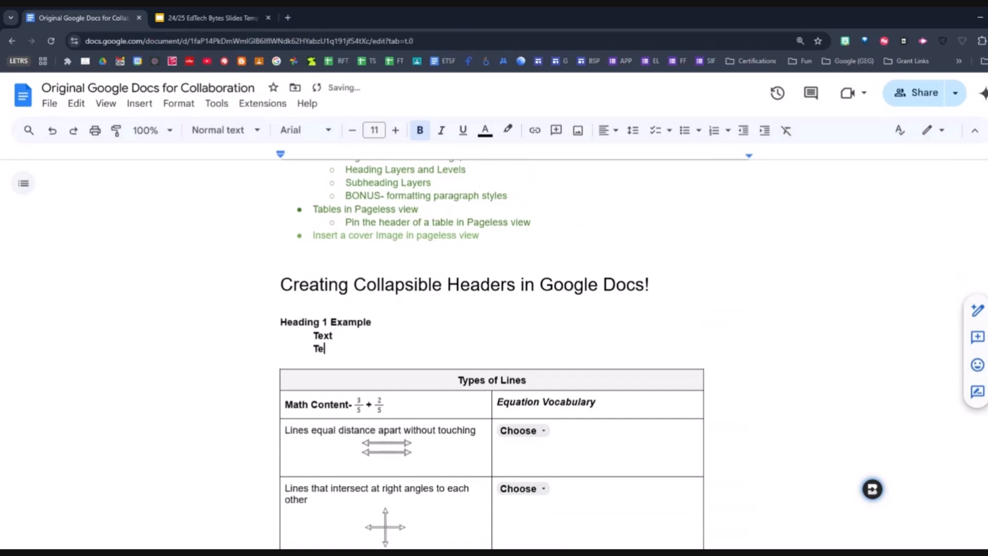
Add a "Heading 2 Example" line followed by two indented "Text" lines under the Heading 1 example
{"action": "key", "text": "Return"}
{"action": "type", "text": "H"}
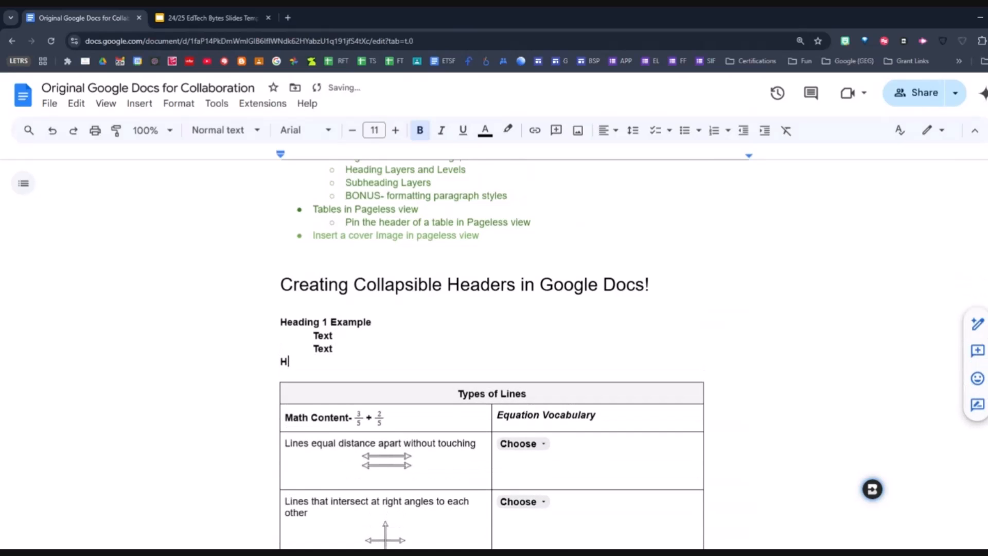
{"action": "type", "text": "eading 2  Example"}
{"action": "key", "text": "Return"}
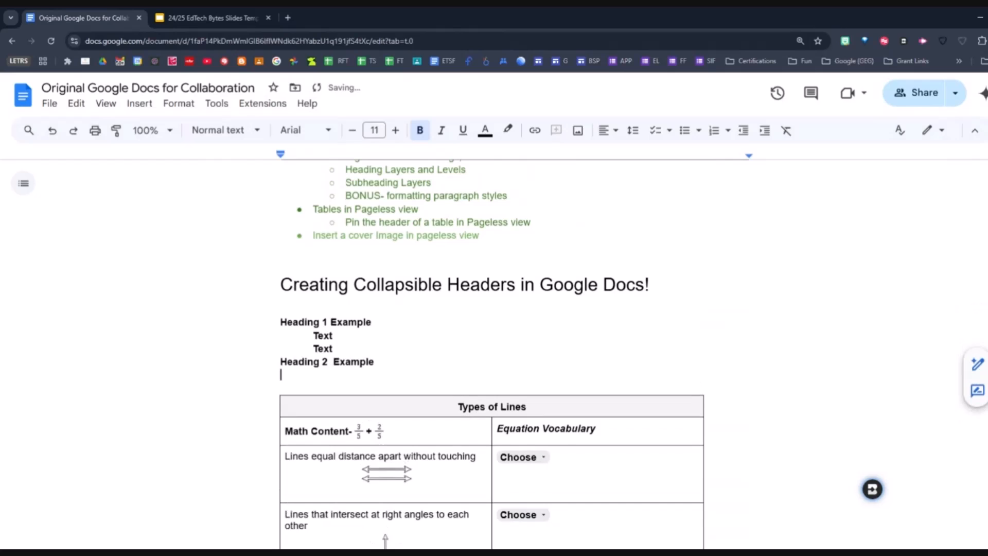
{"action": "key", "text": "Tab"}
{"action": "type", "text": "Text"}
{"action": "key", "text": "Return"}
{"action": "key", "text": "Tab"}
{"action": "type", "text": "Text"}
Add a "Heading 3 Example" line followed by two indented "Text" lines above the Types of Lines table
{"action": "key", "text": "Return"}
{"action": "type", "text": "Heading 3 "}
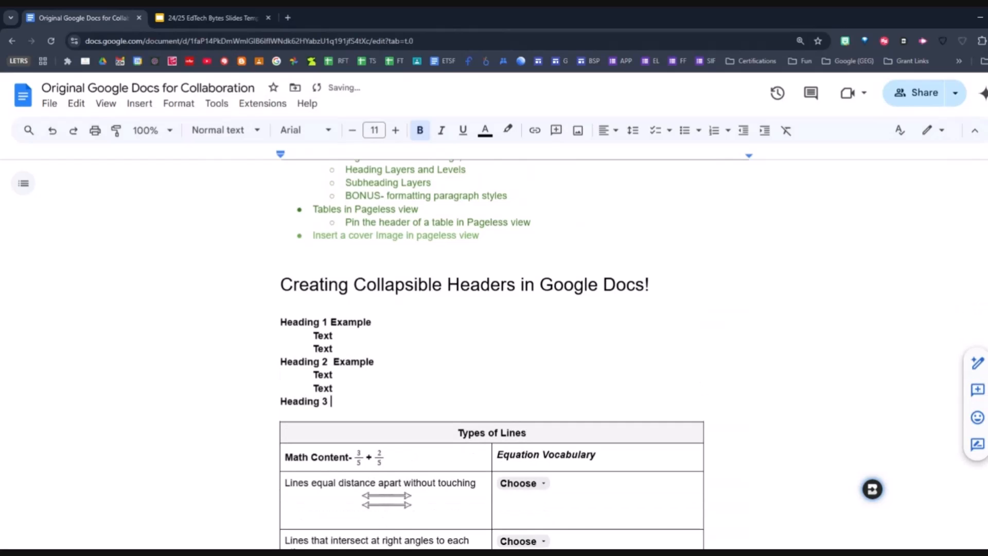
{"action": "type", "text": "Example"}
{"action": "key", "text": "Return"}
{"action": "key", "text": "Tab"}
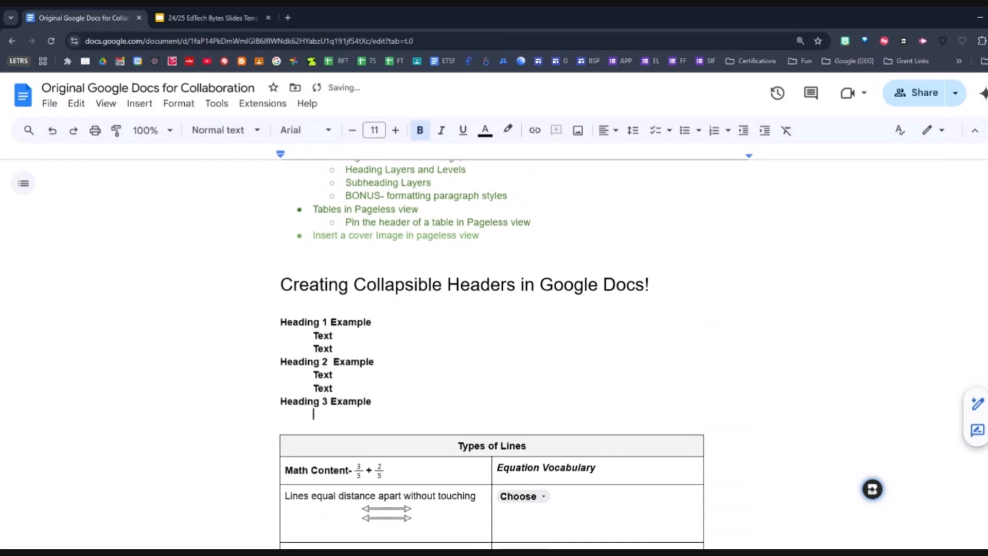
{"action": "type", "text": "Text"}
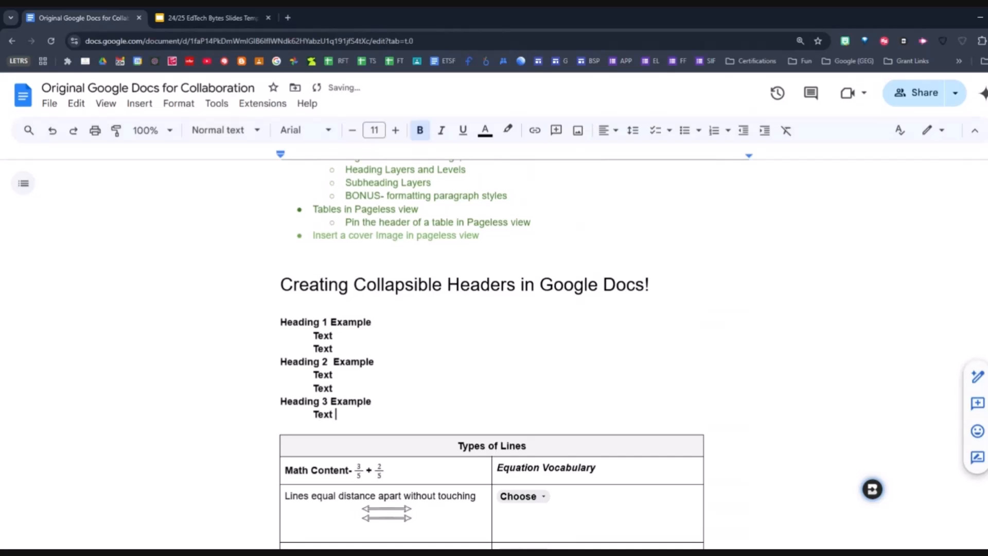
{"action": "key", "text": "Return"}
{"action": "key", "text": "Tab"}
{"action": "type", "text": "Text"}
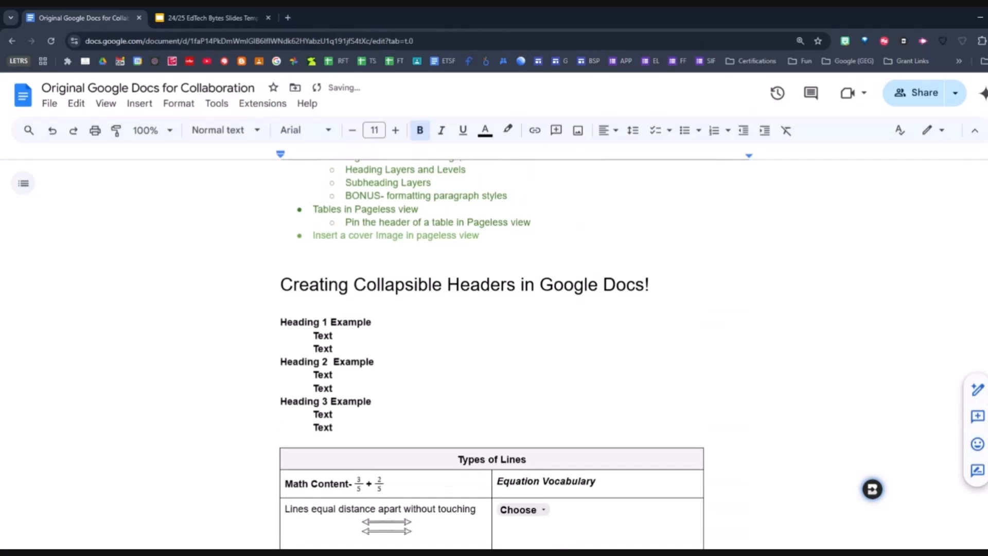
Apply the Heading 1 style to the "Heading 1 Example" line, and collapse and expand that heading
{"action": "left_click", "coordinate": [375, 323]}
{"action": "left_click_drag", "start_coordinate": [374, 322], "coordinate": [280, 323]}
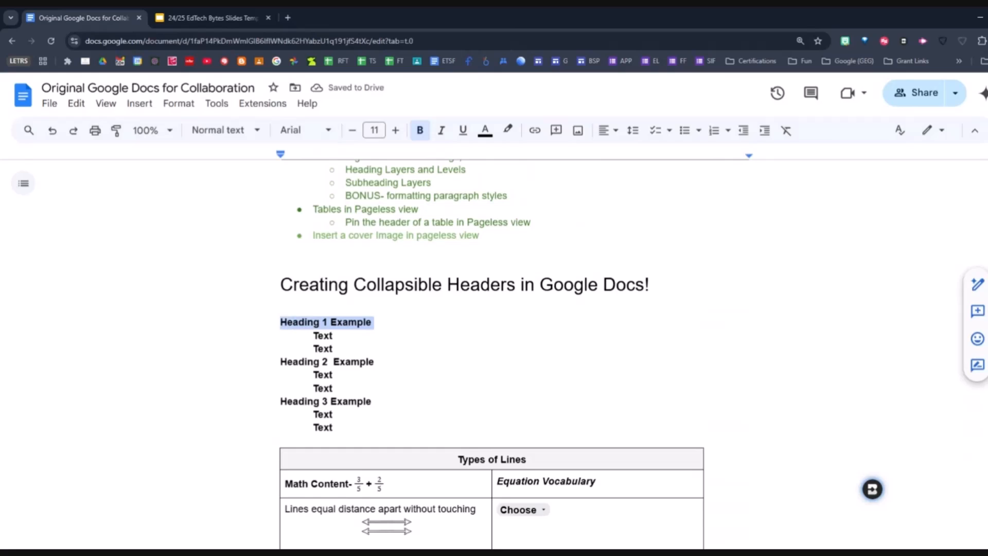
{"action": "left_click", "coordinate": [223, 130]}
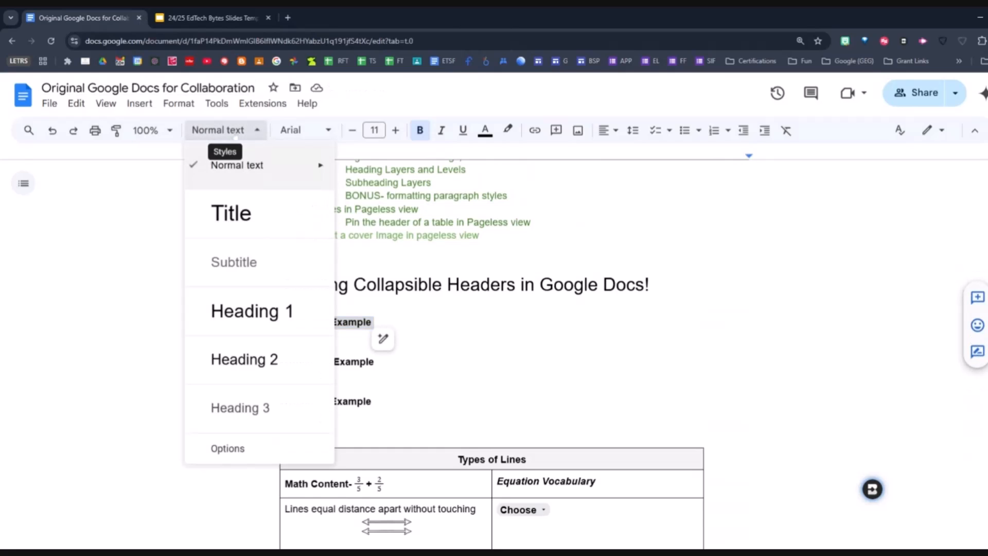
{"action": "mouse_move", "coordinate": [249, 180]}
{"action": "mouse_move", "coordinate": [289, 310]}
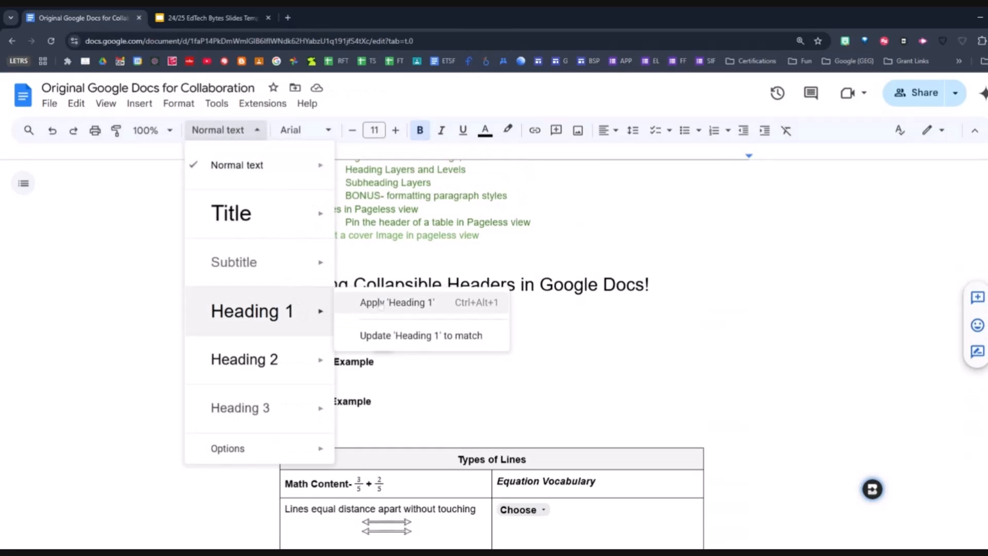
{"action": "left_click", "coordinate": [401, 303]}
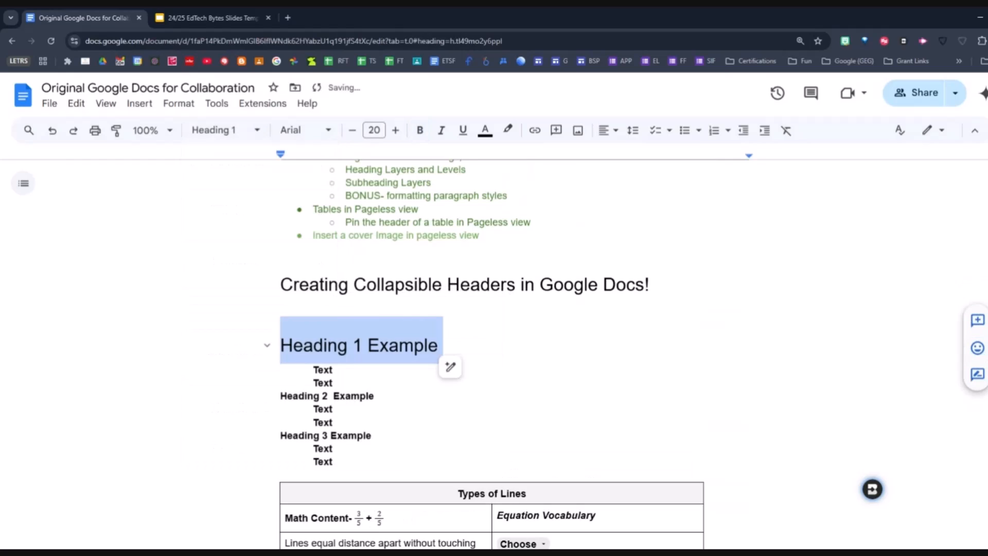
{"action": "left_click", "coordinate": [267, 345]}
{"action": "left_click", "coordinate": [267, 345]}
Apply the Heading 2 style to the "Heading 2 Example" line and try out collapsing and expanding that heading
{"action": "left_click", "coordinate": [376, 396]}
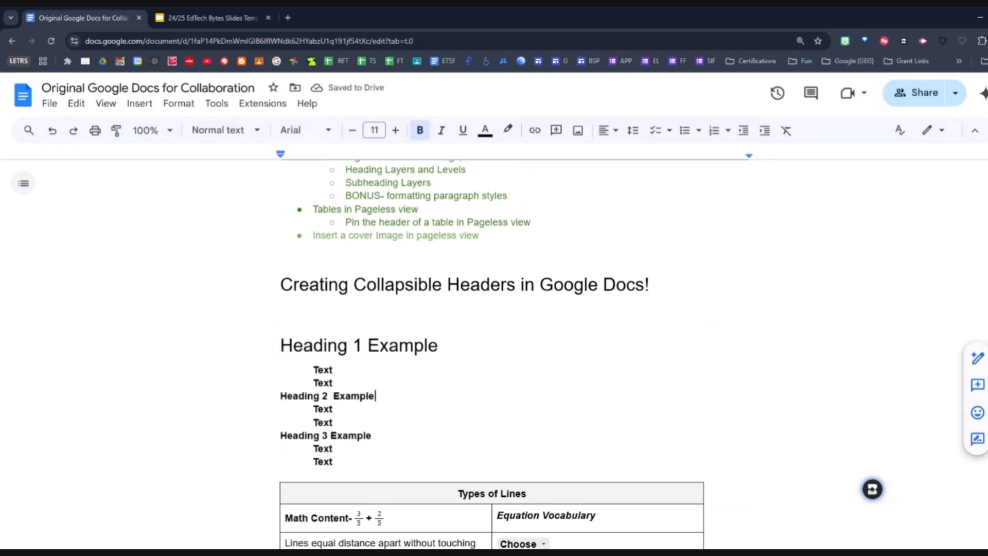
{"action": "key", "text": "ctrl+shift+Left"}
{"action": "key", "text": "ctrl+shift+Left"}
{"action": "key", "text": "ctrl+alt+2"}
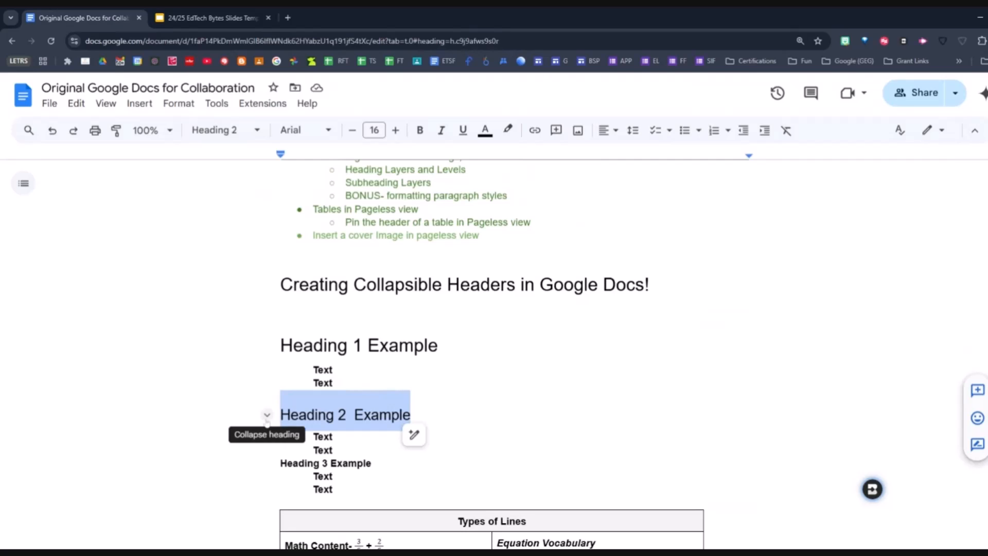
{"action": "left_click", "coordinate": [267, 415]}
{"action": "left_click", "coordinate": [266, 415]}
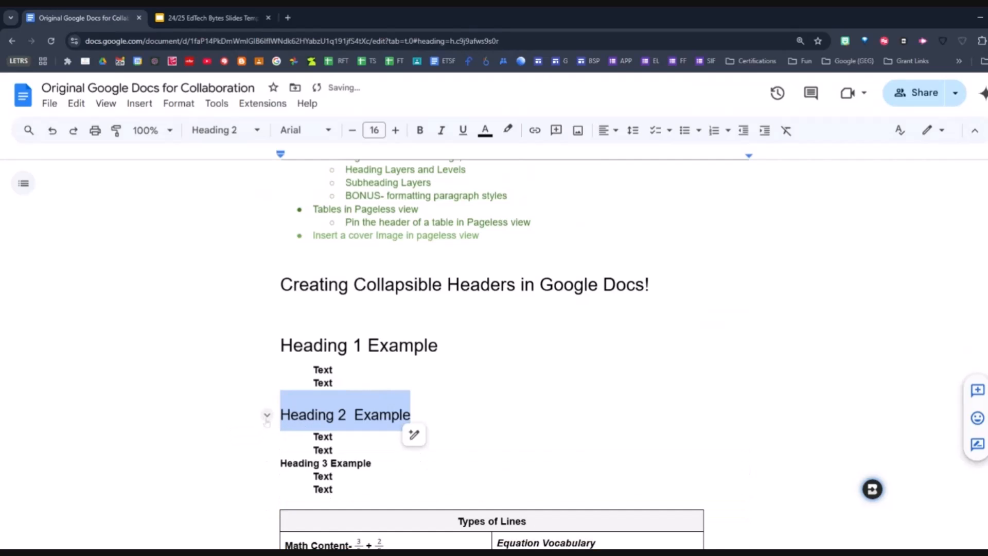
{"action": "left_click", "coordinate": [267, 416]}
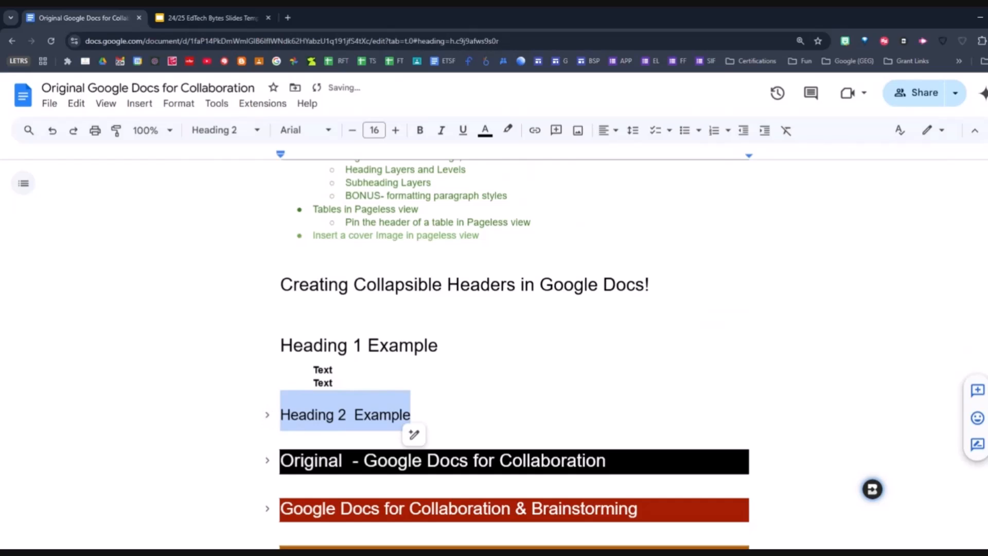
Collapse and expand the "Heading 1 Example" section, and do the same with the "Heading 2 Example" section
{"action": "left_click", "coordinate": [267, 344]}
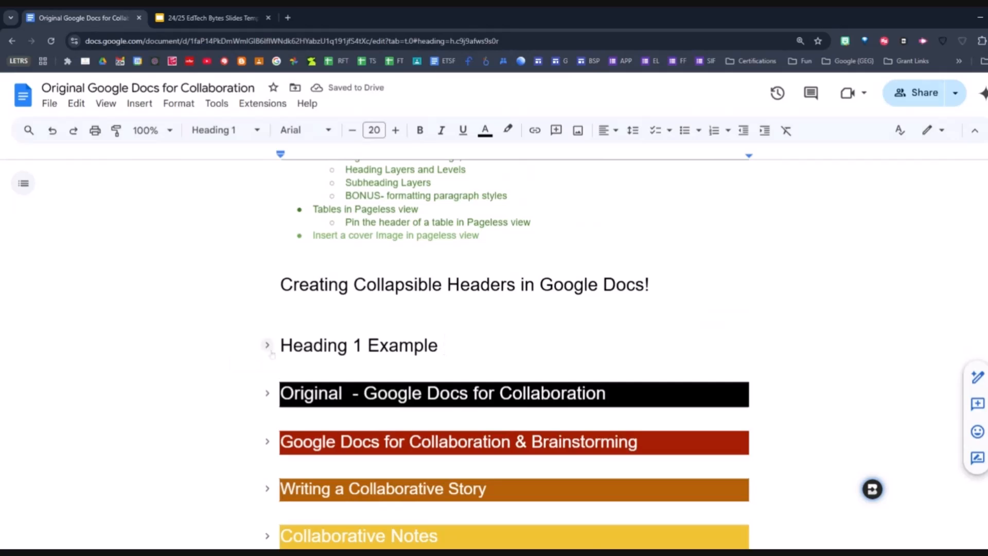
{"action": "left_click", "coordinate": [268, 345]}
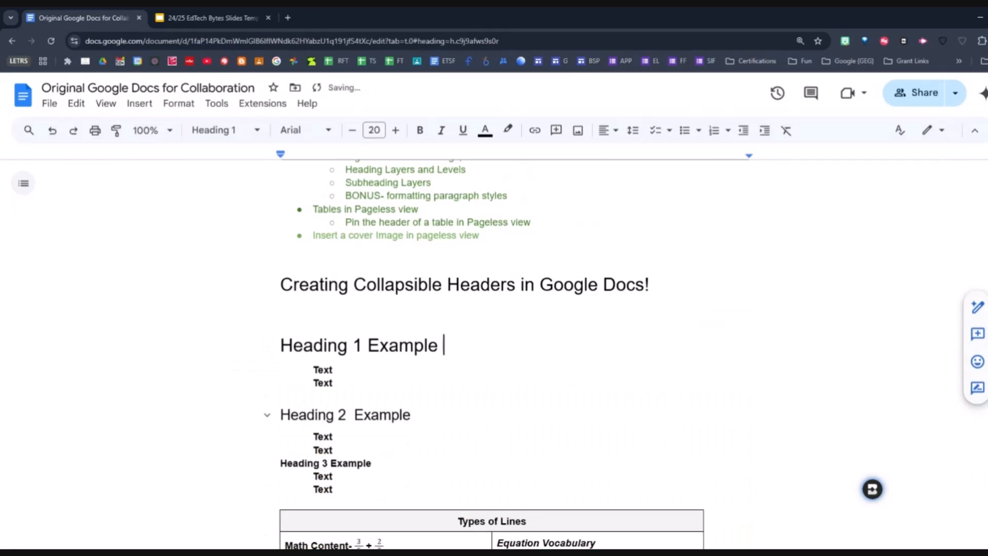
{"action": "left_click", "coordinate": [267, 415]}
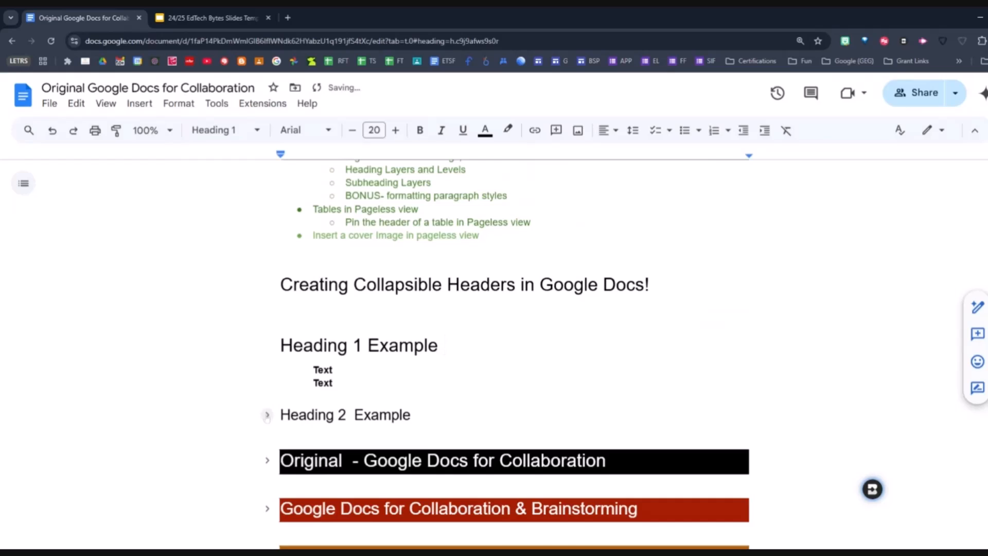
{"action": "left_click", "coordinate": [267, 415]}
Apply the Heading 3 style to the "Heading 3 Example" line and collapse the three example headings from the lowest level up
{"action": "mouse_move", "coordinate": [298, 464]}
{"action": "left_mouse_down"}
{"action": "mouse_move", "coordinate": [371, 463]}
{"action": "mouse_move", "coordinate": [281, 463]}
{"action": "left_mouse_up"}
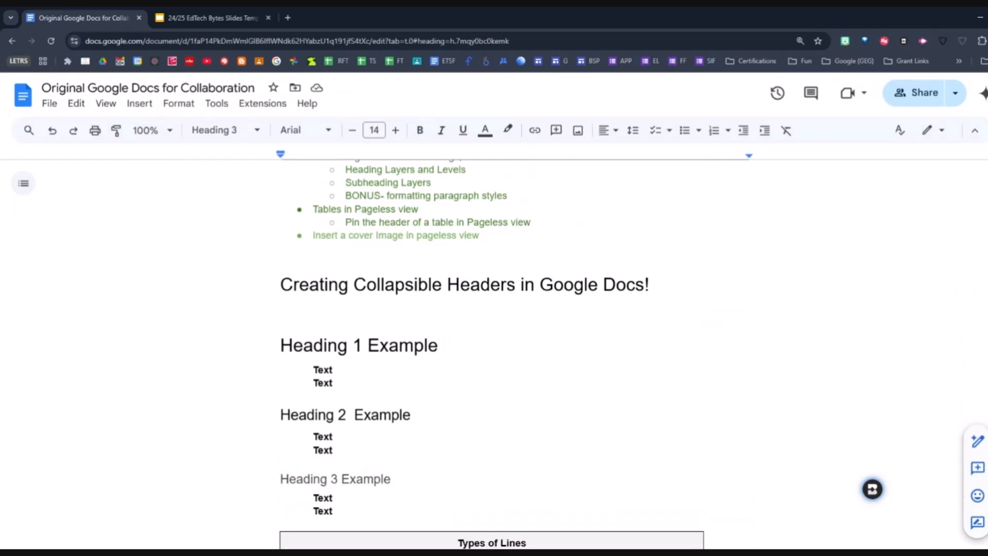
{"action": "left_click", "coordinate": [267, 479]}
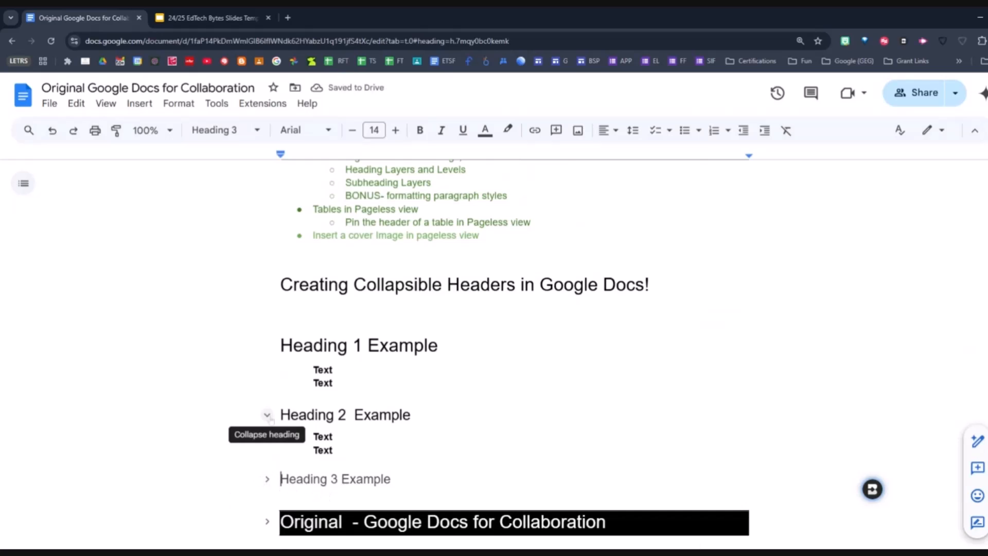
{"action": "left_click", "coordinate": [267, 414]}
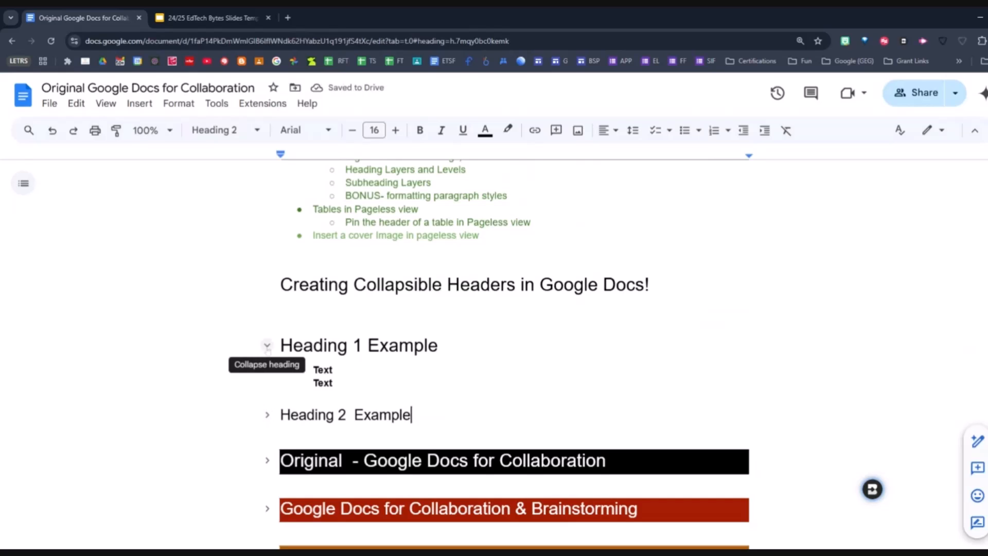
{"action": "left_click", "coordinate": [267, 346]}
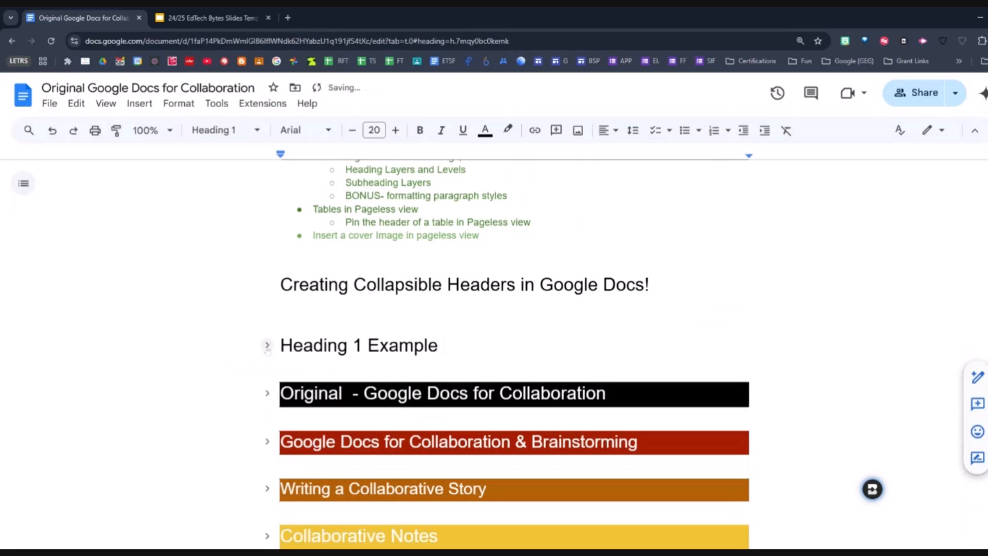
{"action": "left_click", "coordinate": [902, 95]}
{"action": "left_click", "coordinate": [651, 497]}
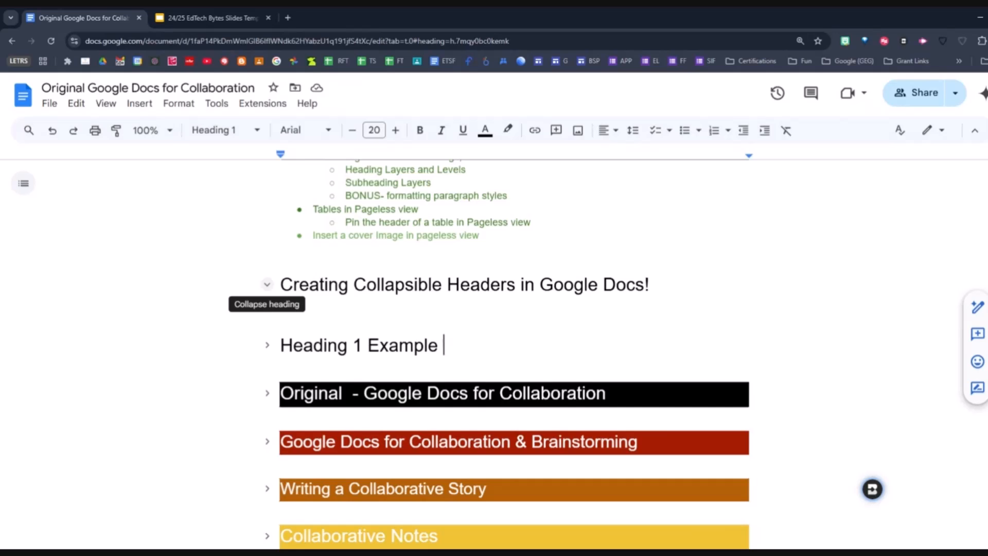
Collapse and expand the "Creating Collapsible Headers in Google Docs!" heading, and expand the "Heading 1 Example" section
{"action": "left_click", "coordinate": [267, 284]}
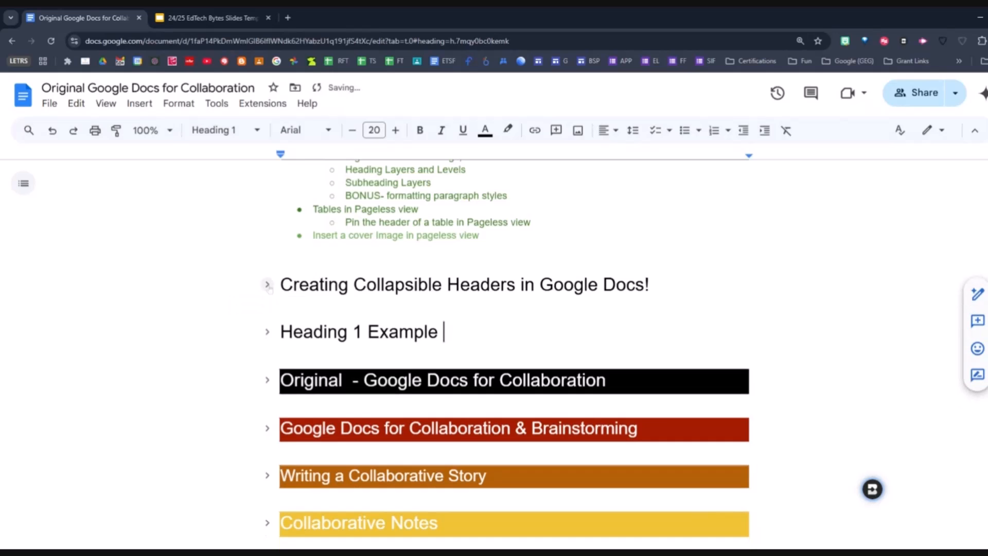
{"action": "left_click", "coordinate": [266, 285]}
{"action": "left_click", "coordinate": [267, 345]}
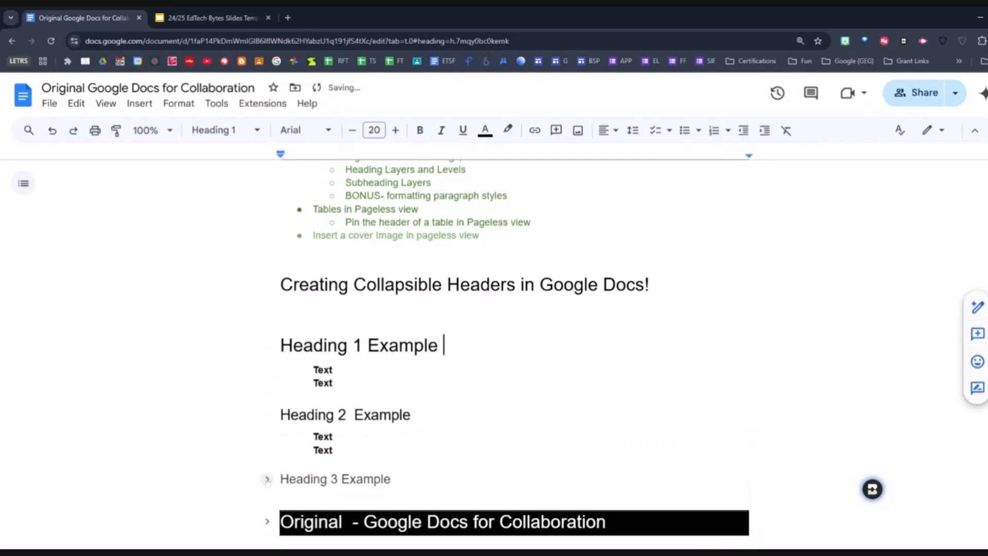
Apply the Normal text style to both the "Heading 2 Example" and "Heading 3 Example" lines
{"action": "left_click", "coordinate": [414, 415]}
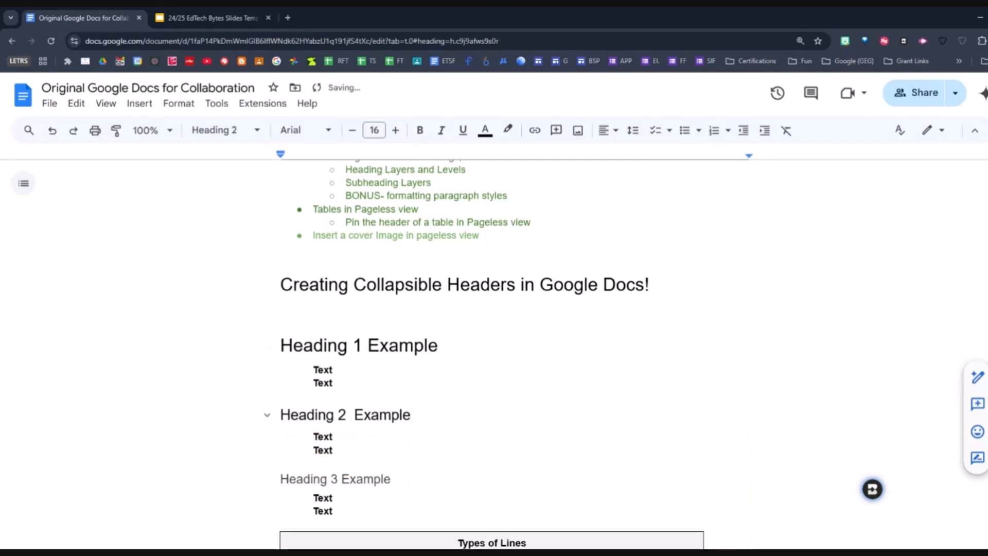
{"action": "left_click_drag", "start_coordinate": [414, 415], "coordinate": [280, 415]}
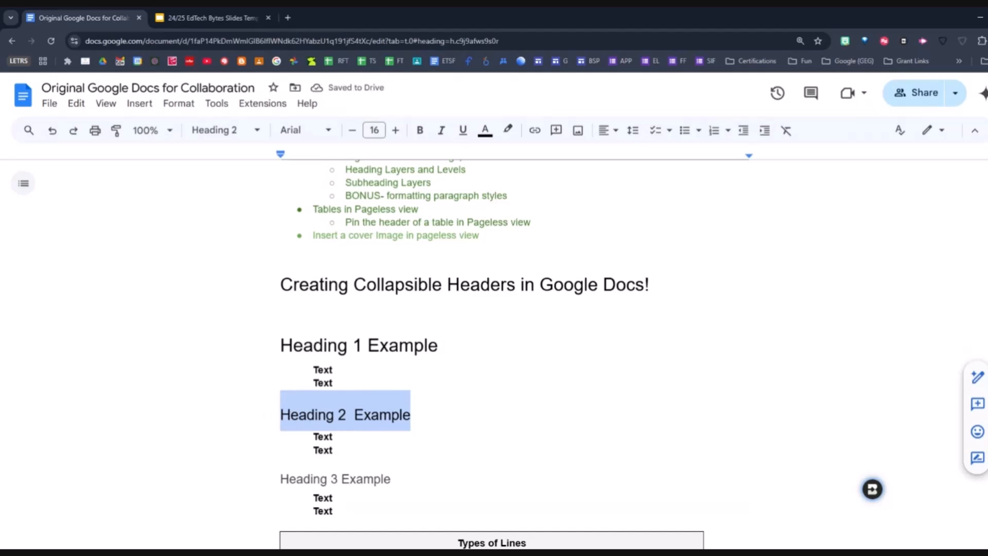
{"action": "left_click", "coordinate": [224, 131]}
{"action": "mouse_move", "coordinate": [228, 159]}
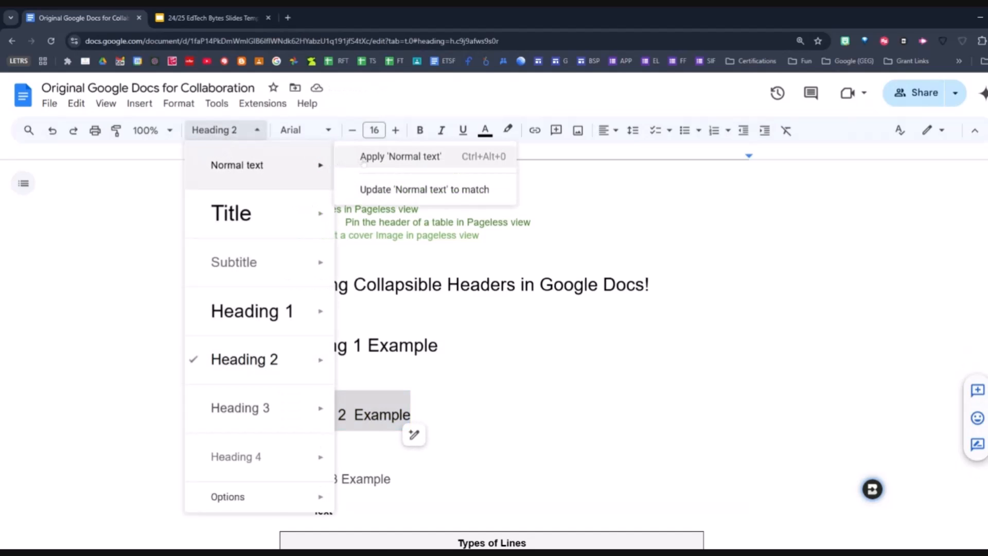
{"action": "left_click", "coordinate": [363, 158]}
{"action": "left_click", "coordinate": [390, 450]}
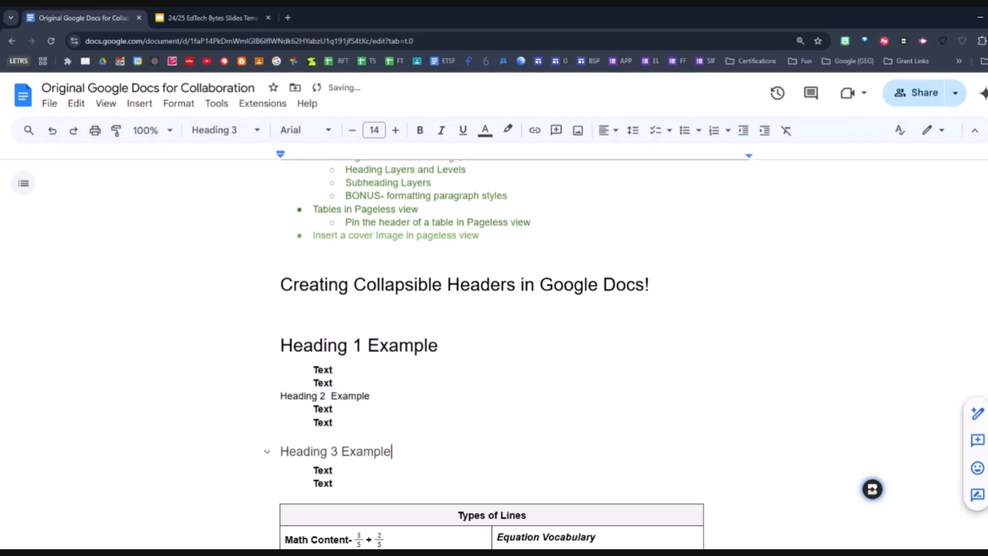
{"action": "left_click_drag", "start_coordinate": [390, 451], "coordinate": [280, 451]}
{"action": "left_click", "coordinate": [254, 133]}
{"action": "mouse_move", "coordinate": [268, 169]}
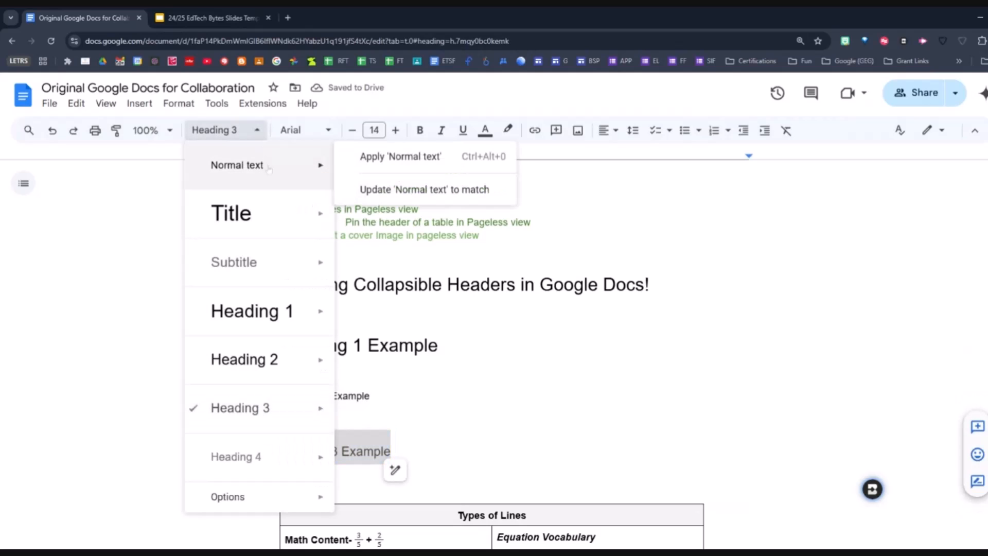
{"action": "left_click", "coordinate": [350, 156]}
Collapse the "Heading 1 Example" section containing the normal-text lines and expand it again
{"action": "left_click", "coordinate": [336, 409]}
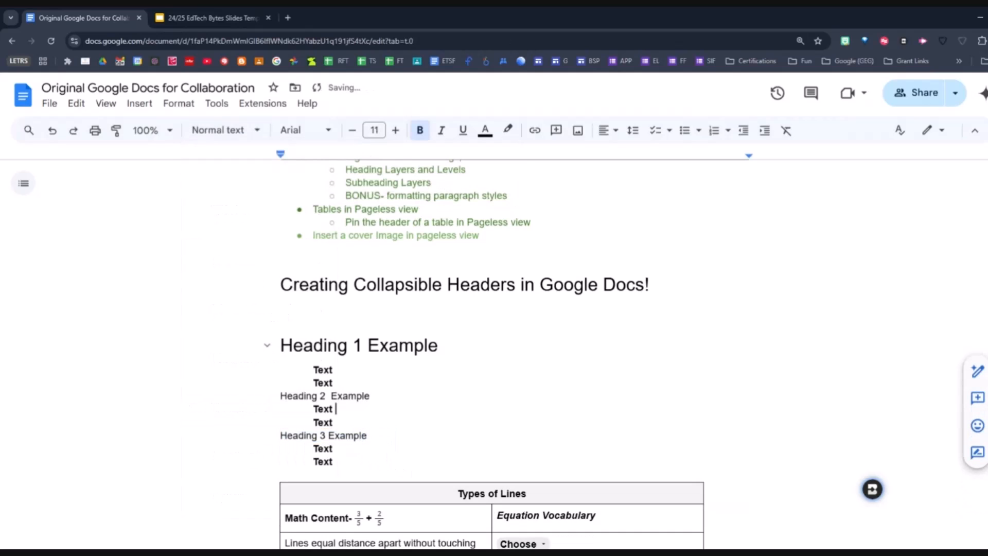
{"action": "left_click", "coordinate": [268, 346]}
{"action": "left_click", "coordinate": [267, 346]}
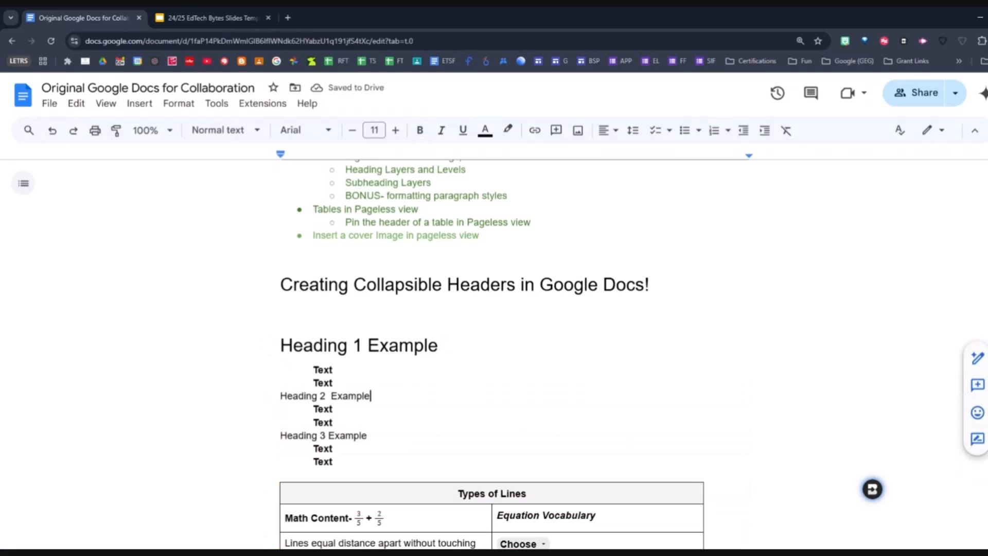
Select the "Heading 2 Example" line and collapse the "Writing a Collaborative Story" section further down the document
{"action": "left_click_drag", "start_coordinate": [370, 395], "coordinate": [280, 395]}
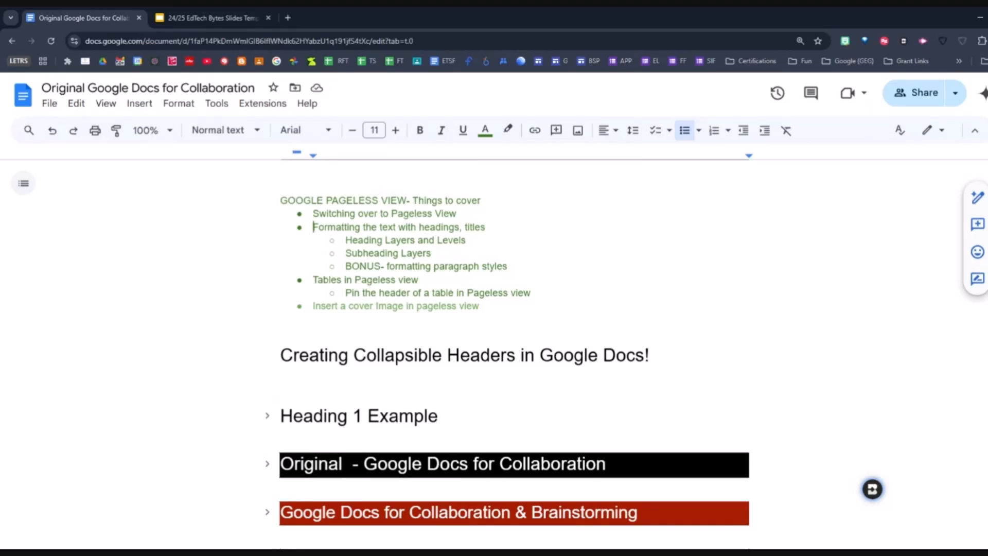
{"action": "scroll", "coordinate": [515, 355], "scroll_direction": "down", "scroll_amount": 5}
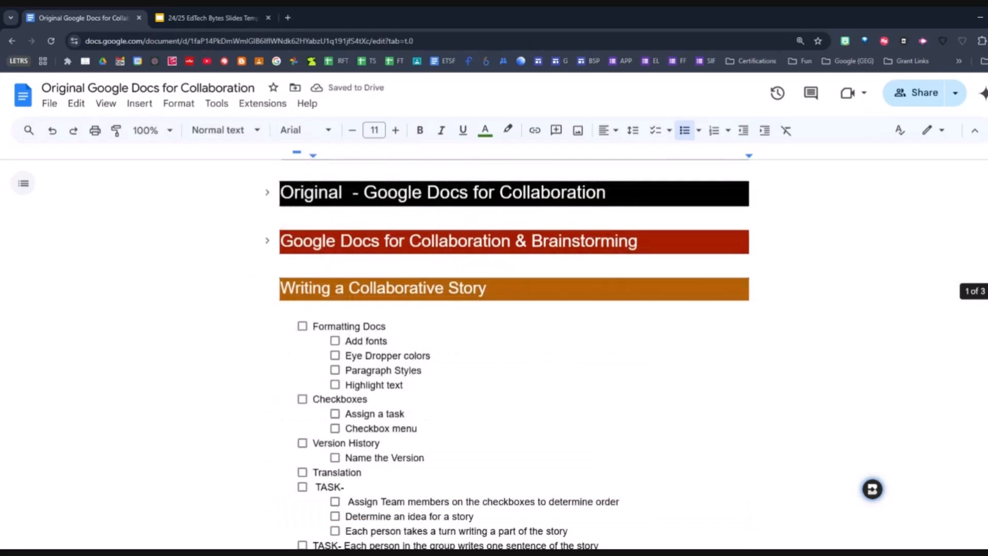
{"action": "left_click", "coordinate": [267, 288]}
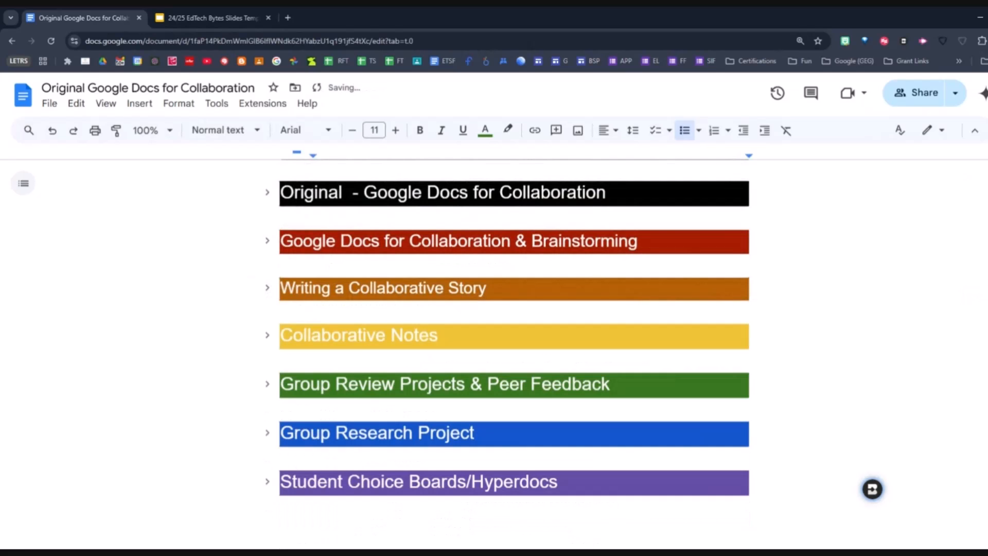
{"action": "scroll", "coordinate": [515, 355], "scroll_direction": "up", "scroll_amount": 3}
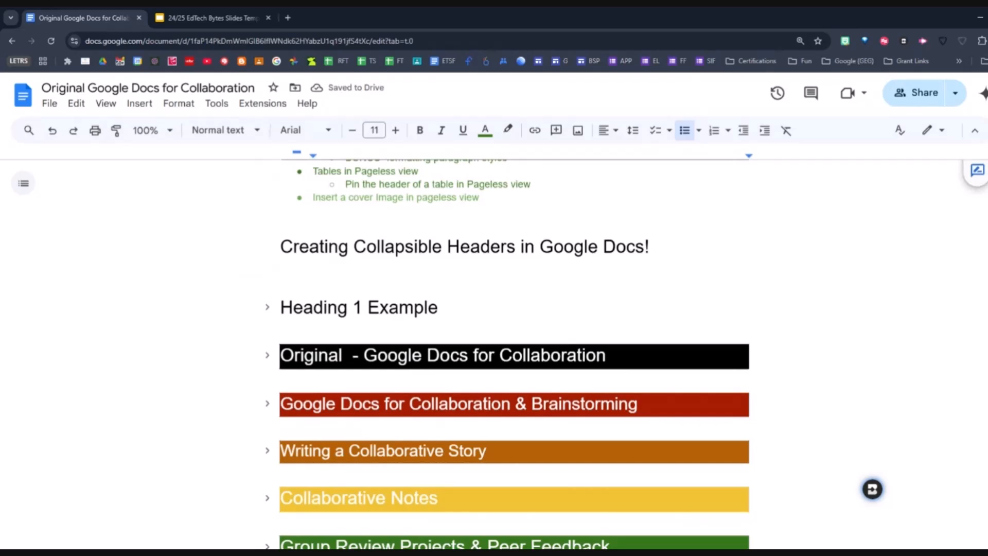
Apply a dark blue border and a matching dark blue background to the "Heading 1 Example" heading through Borders and shading
{"action": "triple_click", "coordinate": [358, 308]}
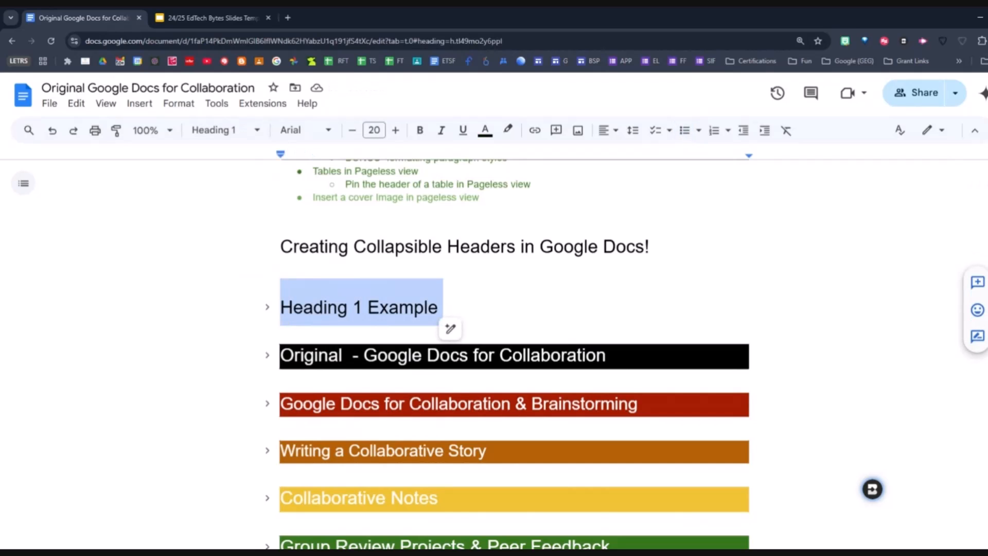
{"action": "left_click", "coordinate": [173, 105]}
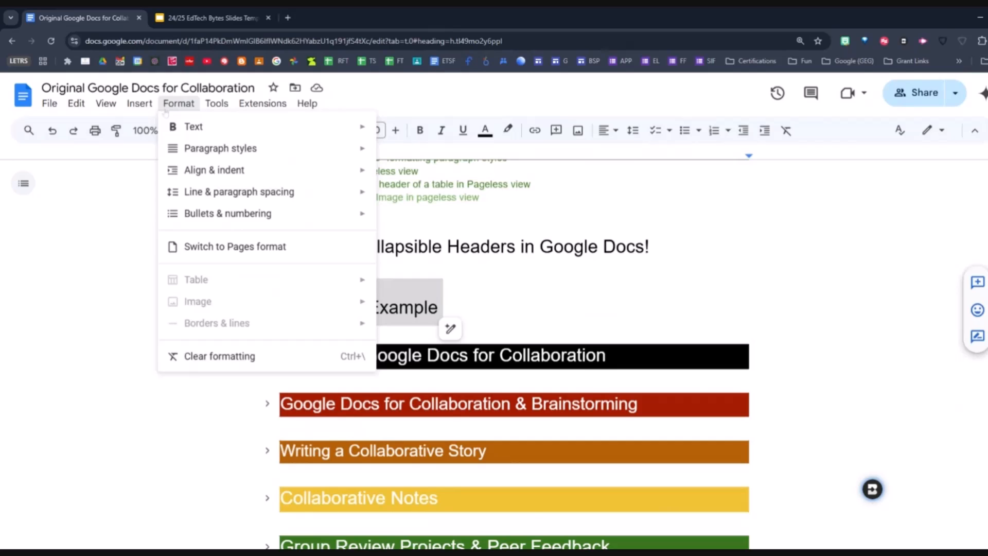
{"action": "mouse_move", "coordinate": [181, 149]}
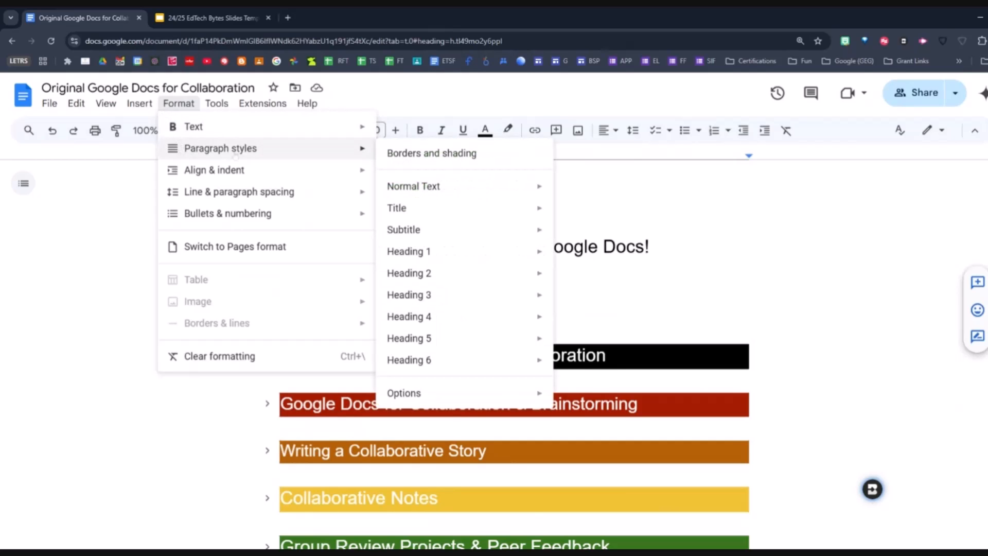
{"action": "left_click", "coordinate": [462, 155]}
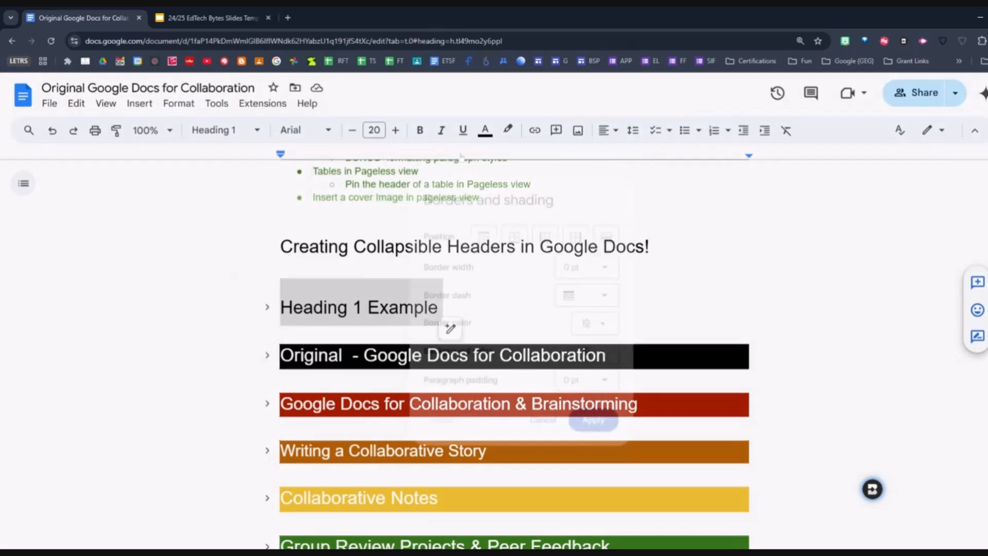
{"action": "left_click", "coordinate": [612, 330]}
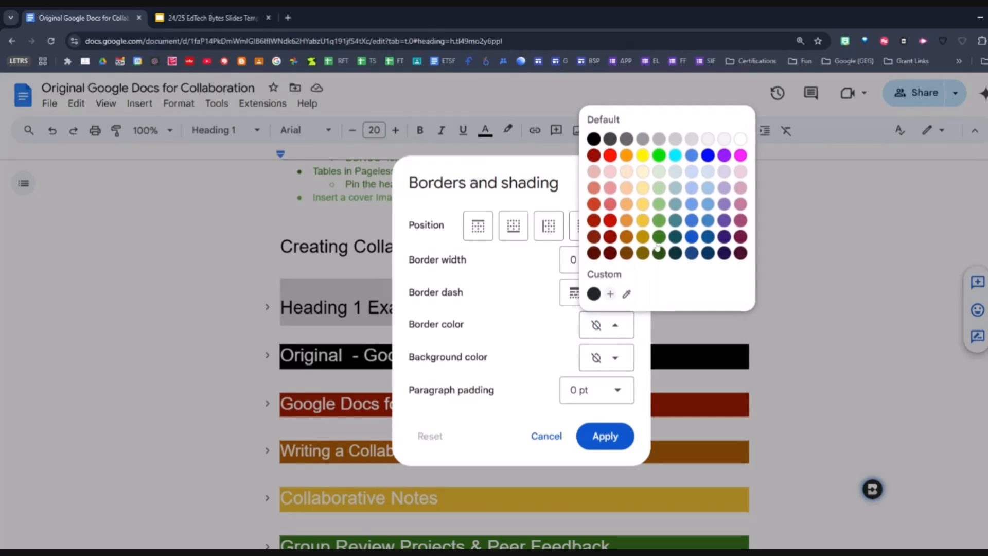
{"action": "left_click", "coordinate": [691, 238]}
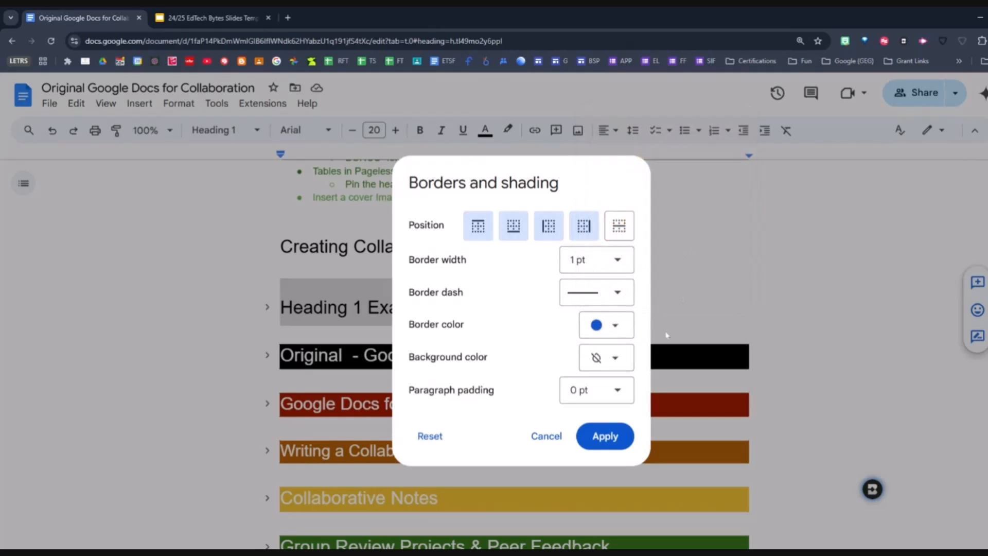
{"action": "left_click", "coordinate": [622, 352]}
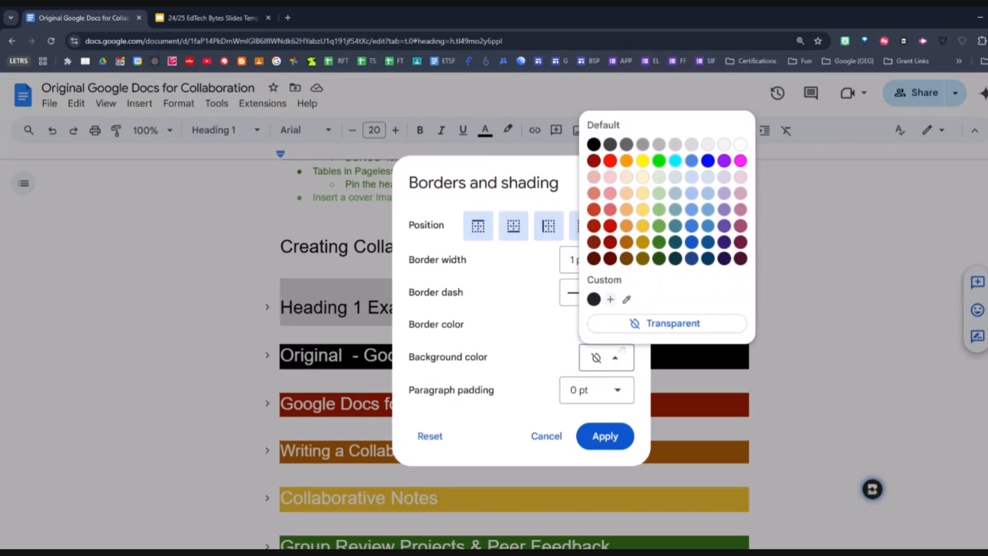
{"action": "left_click", "coordinate": [690, 243]}
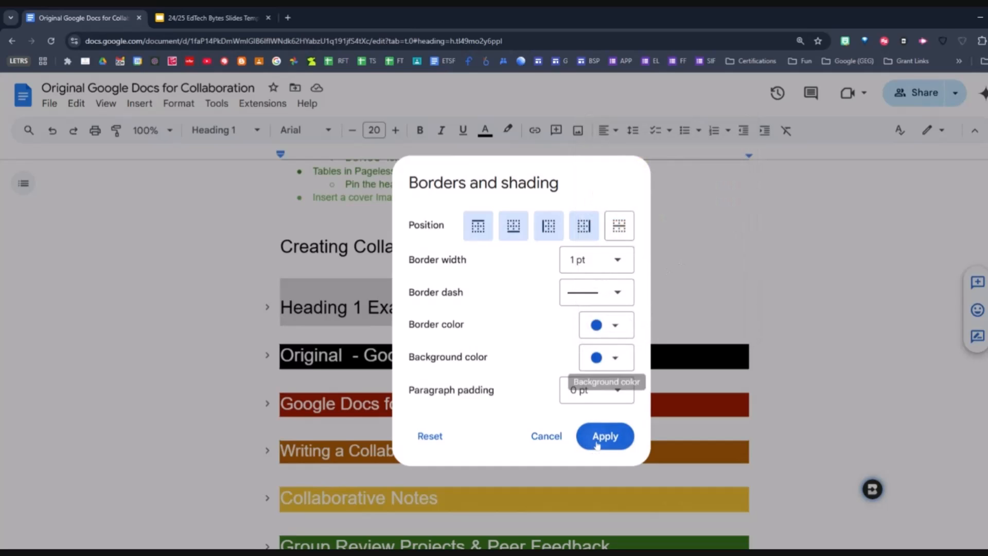
{"action": "left_click", "coordinate": [597, 444]}
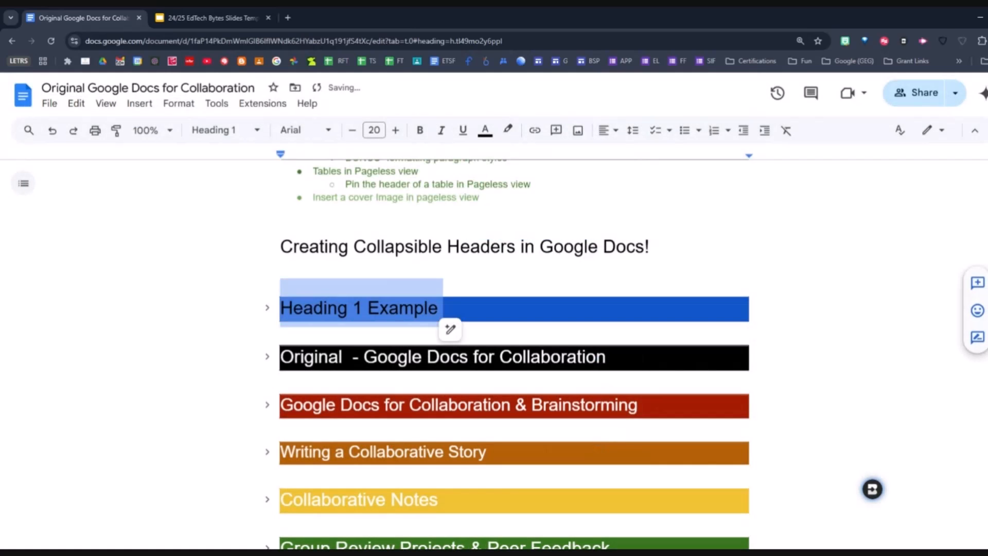
Change the "Heading 1 Example" text color to white and expand its section
{"action": "left_click", "coordinate": [484, 130]}
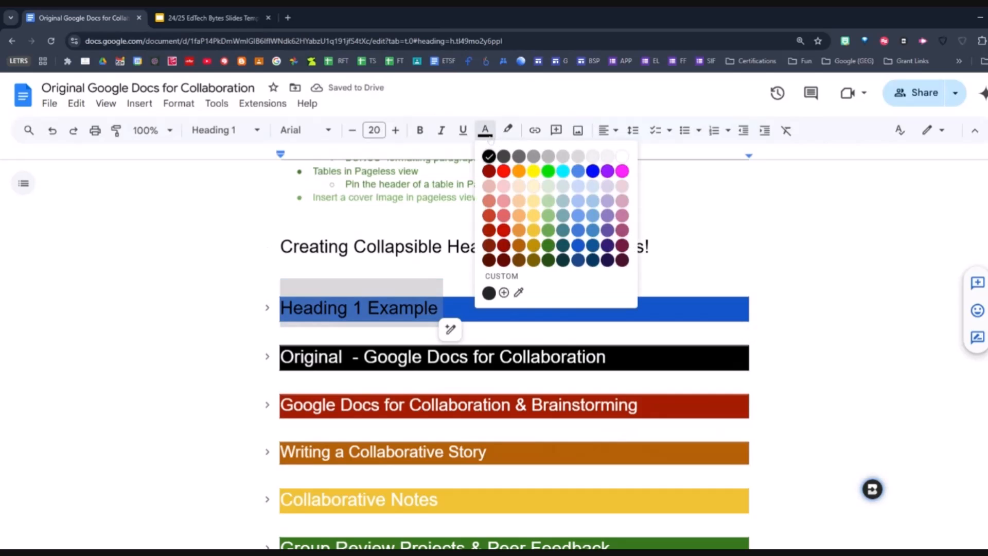
{"action": "left_click", "coordinate": [622, 156]}
{"action": "left_click", "coordinate": [498, 308]}
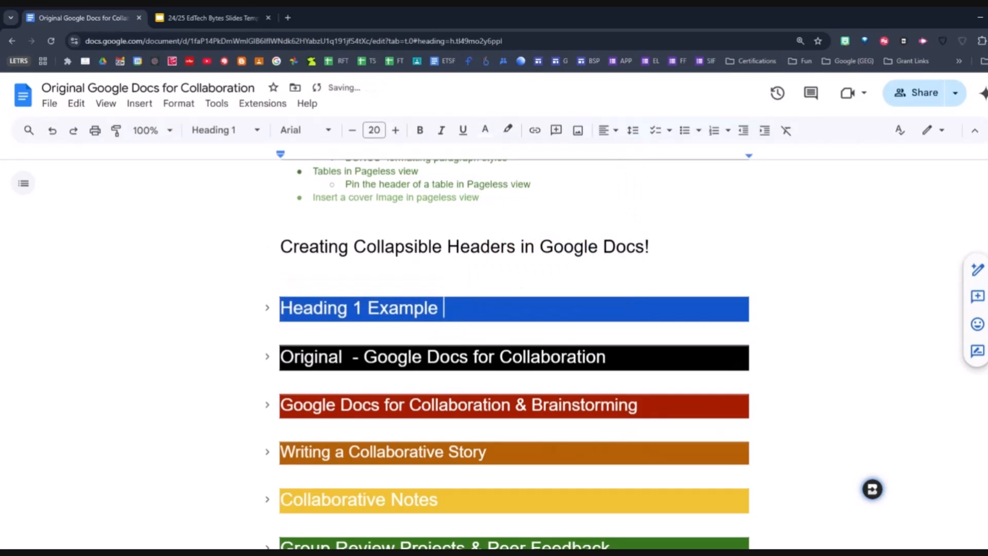
{"action": "left_click", "coordinate": [266, 309]}
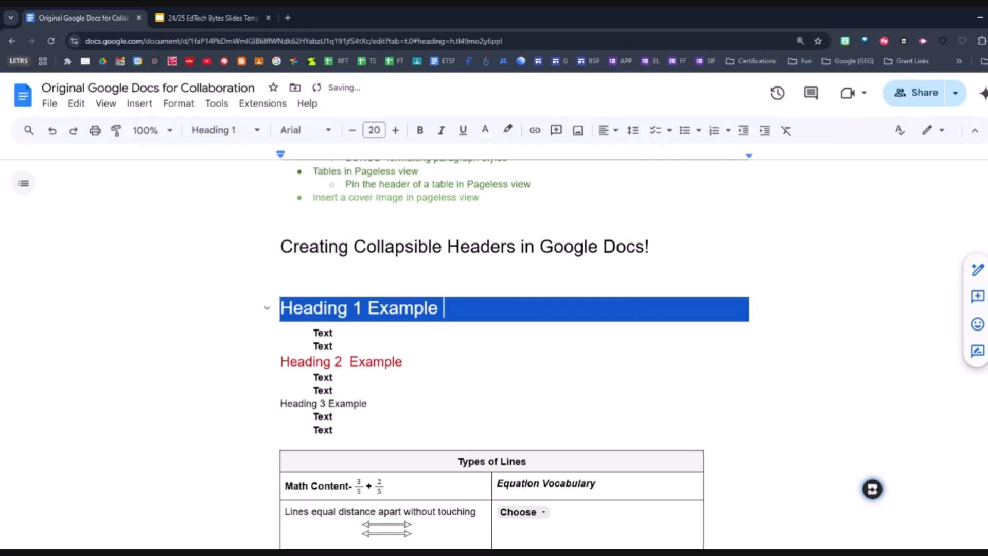
Review the colored headings, the list of topics to cover and the "Types of Lines" table
{"action": "scroll", "coordinate": [515, 355], "scroll_direction": "down", "scroll_amount": 12}
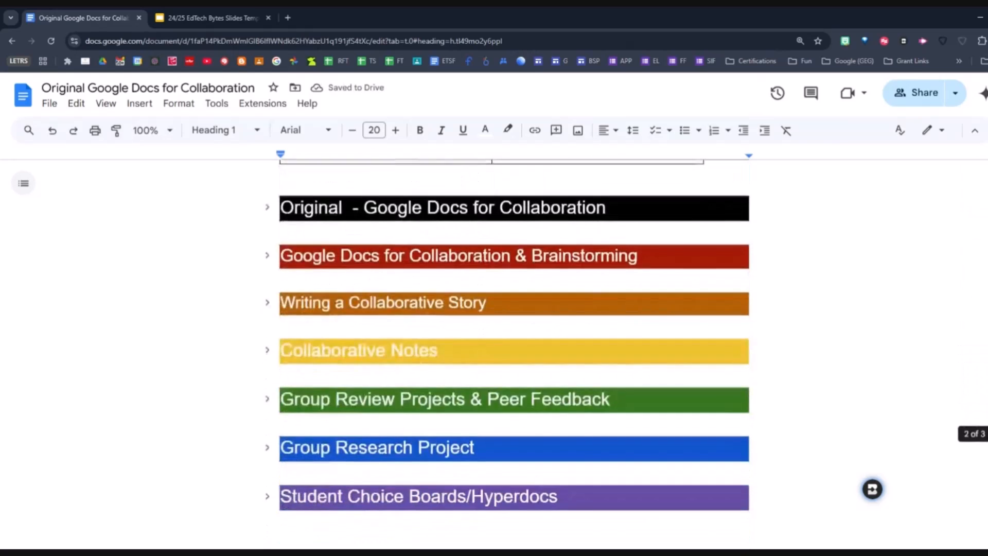
{"action": "scroll", "coordinate": [514, 355], "scroll_direction": "up", "scroll_amount": 5}
{"action": "scroll", "coordinate": [515, 355], "scroll_direction": "up", "scroll_amount": 9}
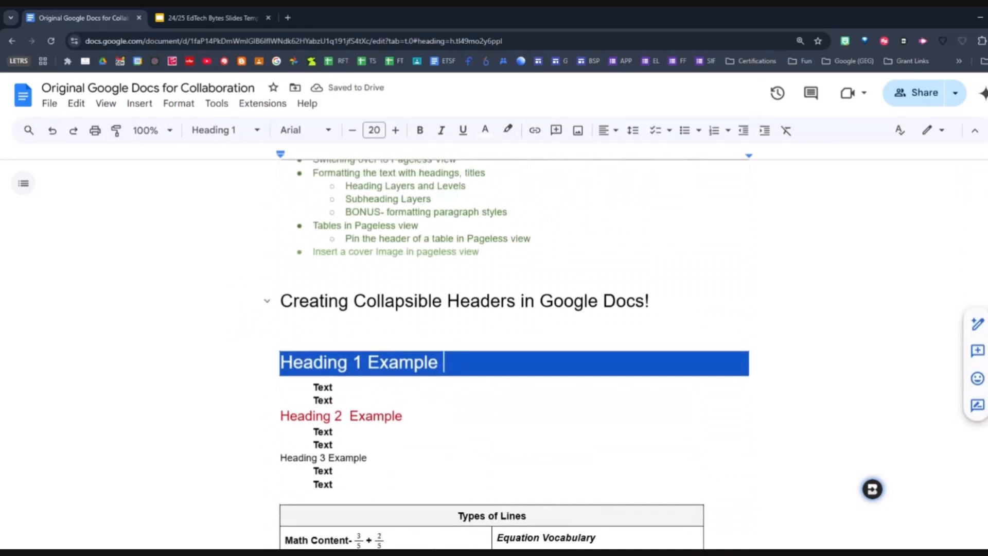
{"action": "scroll", "coordinate": [515, 355], "scroll_direction": "up", "scroll_amount": 1}
{"action": "double_click", "coordinate": [537, 293]}
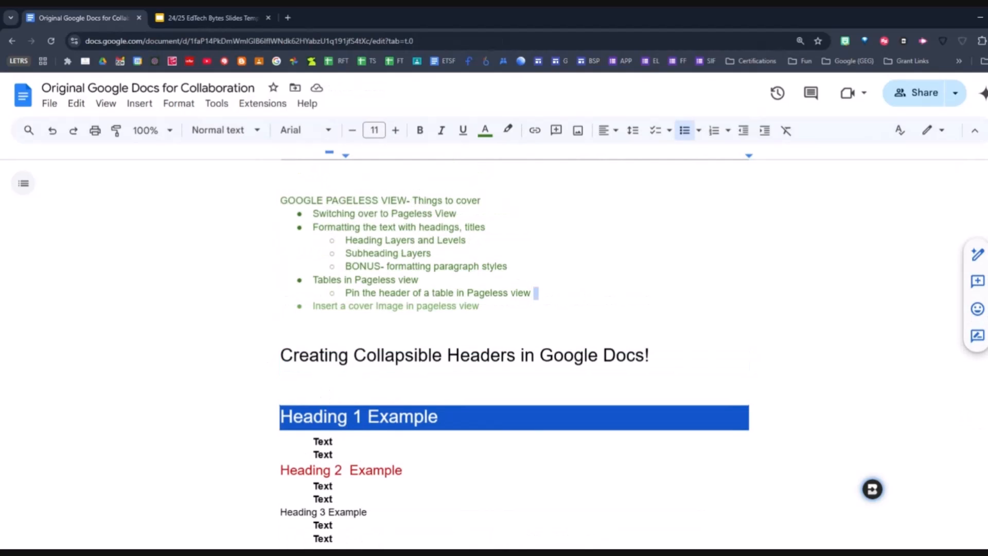
{"action": "scroll", "coordinate": [515, 355], "scroll_direction": "down", "scroll_amount": 5}
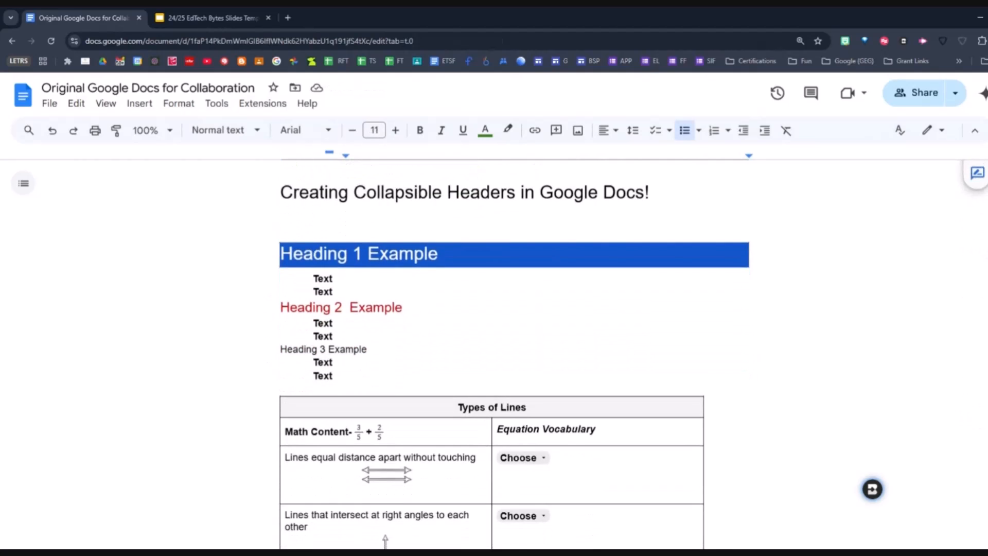
{"action": "scroll", "coordinate": [515, 355], "scroll_direction": "down", "scroll_amount": 2}
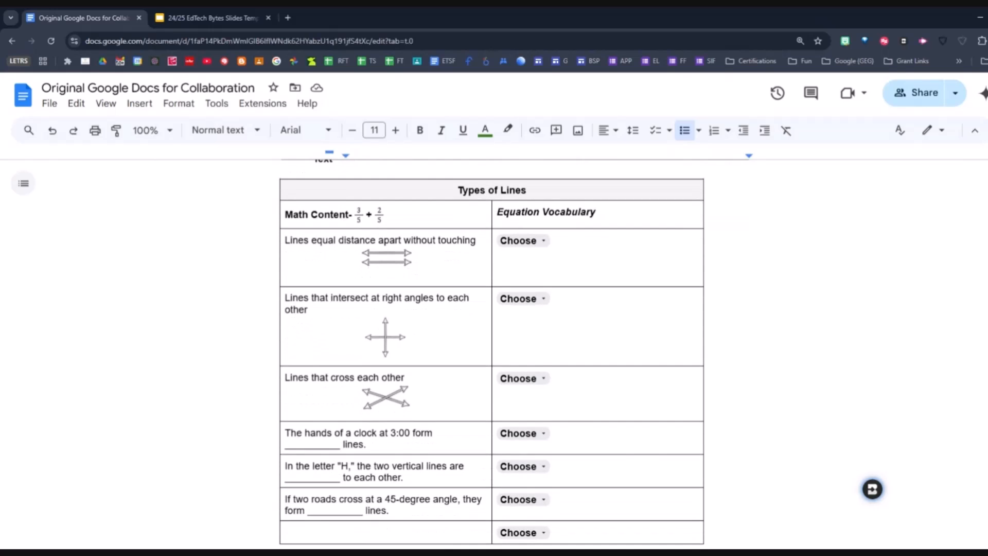
{"action": "scroll", "coordinate": [515, 355], "scroll_direction": "down", "scroll_amount": 2}
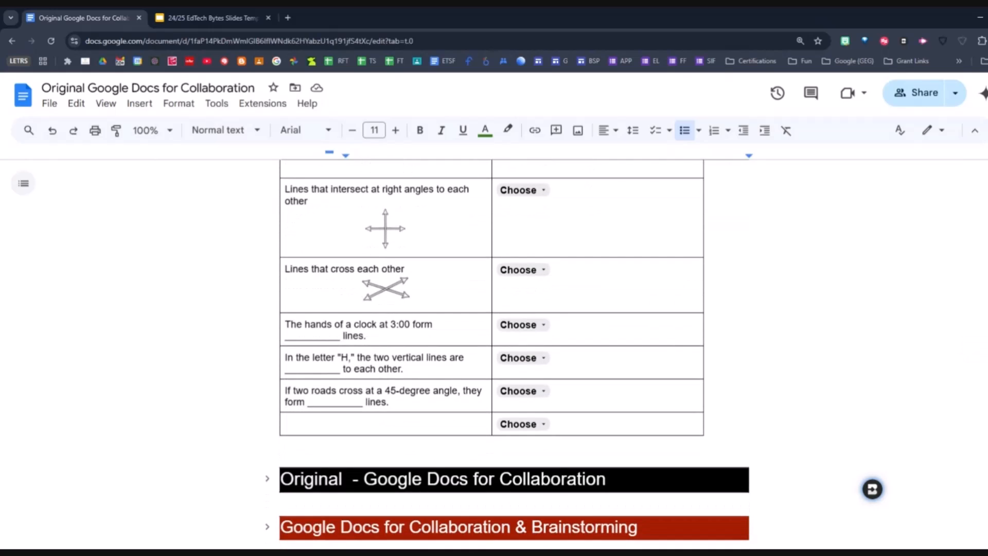
{"action": "scroll", "coordinate": [515, 355], "scroll_direction": "up", "scroll_amount": 3}
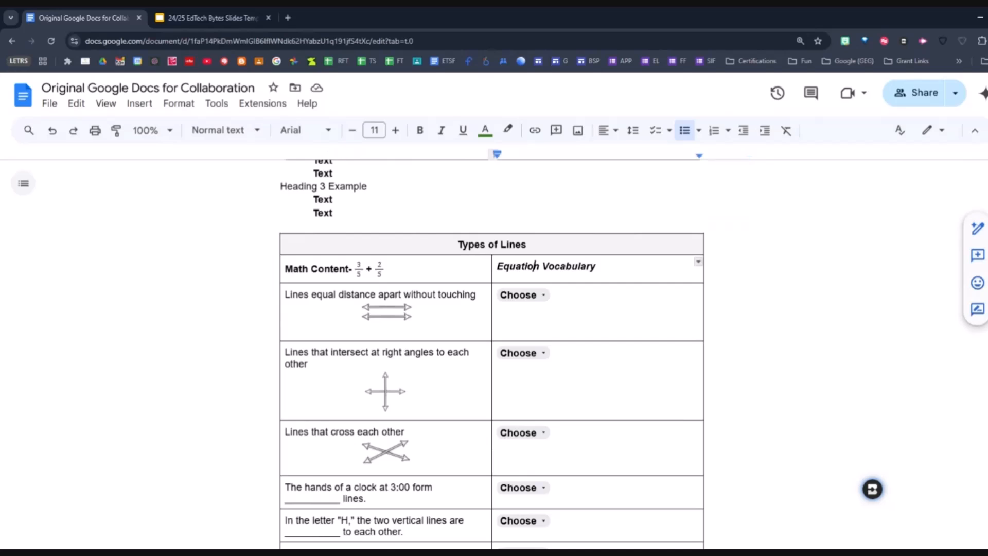
Pin the first two rows of the "Types of Lines" table as headers, check them while scrolling, and unpin them
{"action": "left_click_drag", "start_coordinate": [533, 265], "coordinate": [422, 246]}
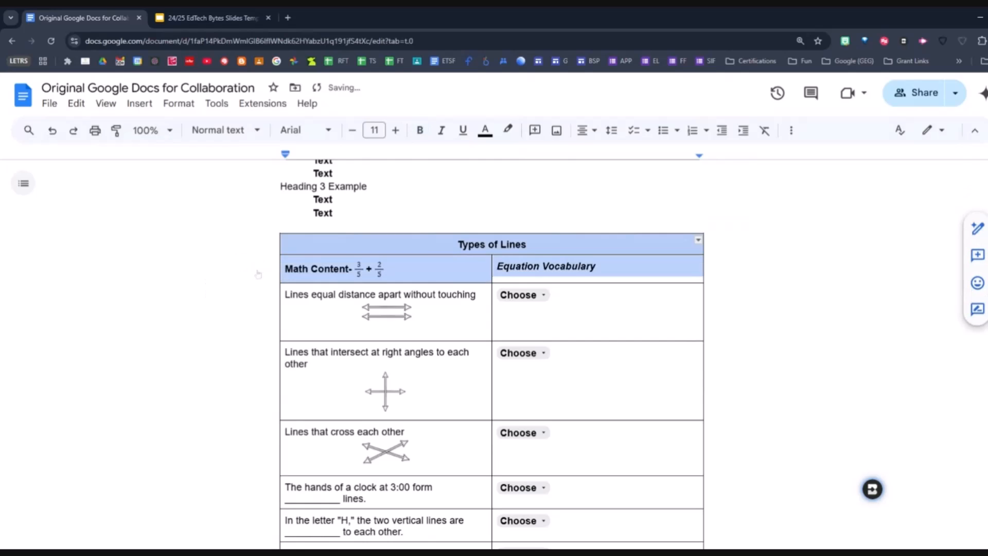
{"action": "left_click", "coordinate": [256, 244]}
{"action": "scroll", "coordinate": [491, 355], "scroll_direction": "down", "scroll_amount": 5}
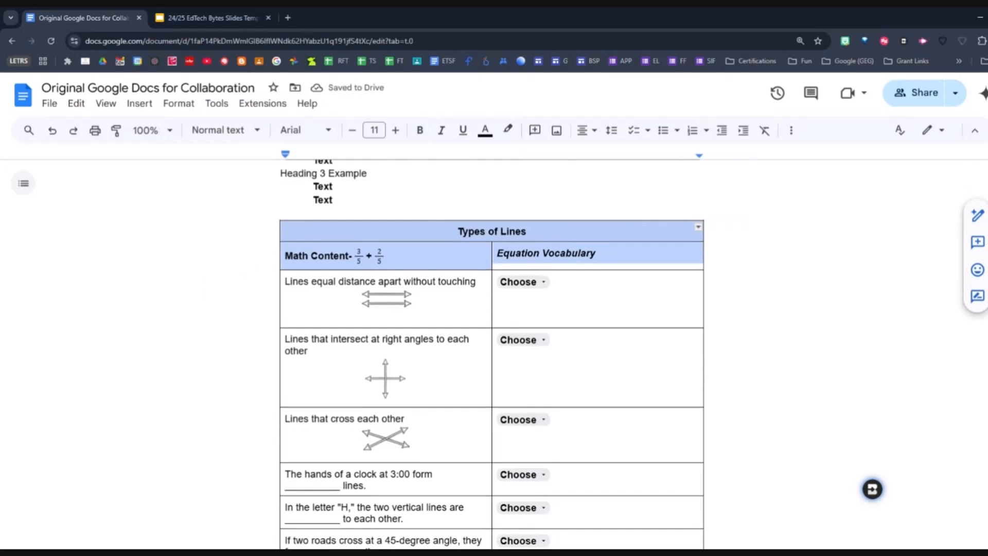
{"action": "scroll", "coordinate": [492, 355], "scroll_direction": "down", "scroll_amount": 3}
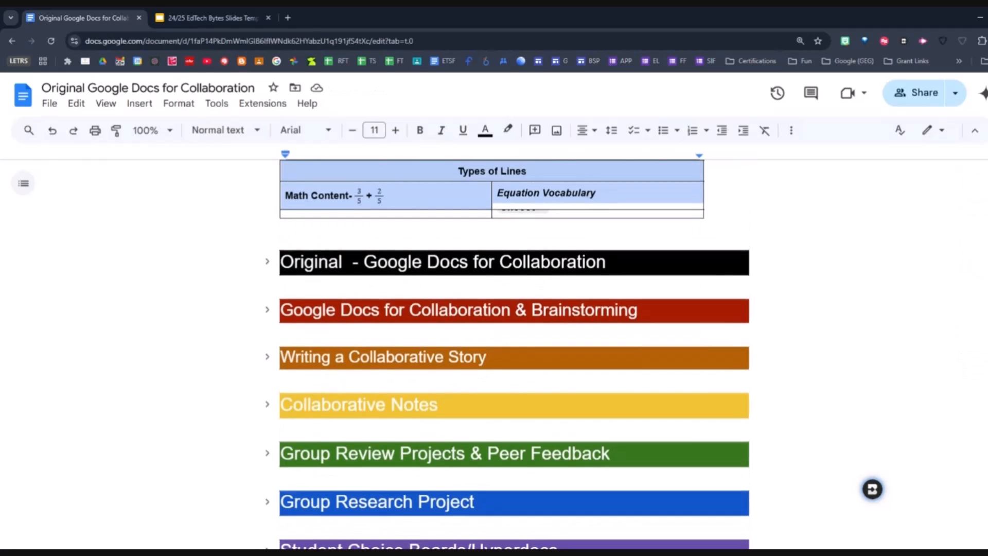
{"action": "scroll", "coordinate": [492, 356], "scroll_direction": "up", "scroll_amount": 6}
{"action": "scroll", "coordinate": [491, 355], "scroll_direction": "up", "scroll_amount": 1}
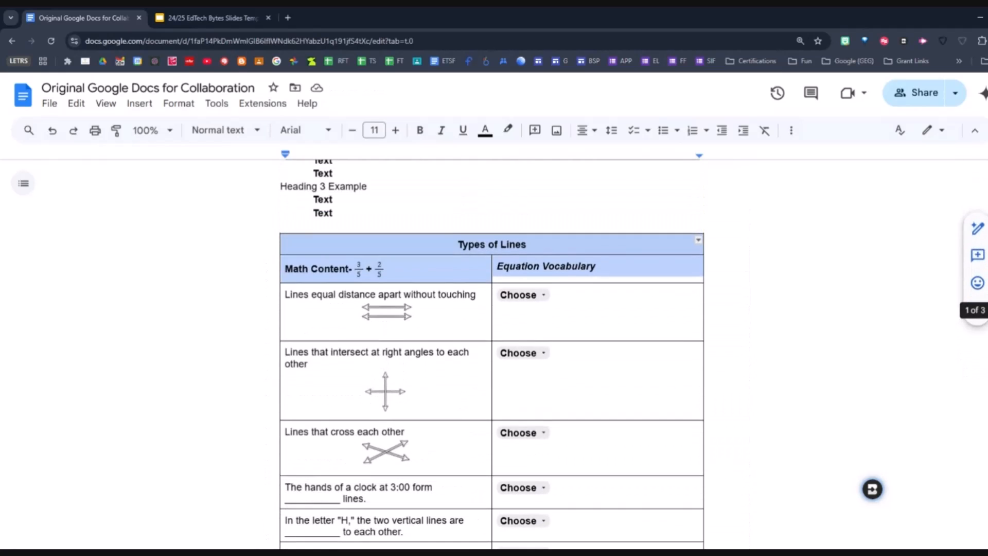
{"action": "scroll", "coordinate": [491, 356], "scroll_direction": "down", "scroll_amount": 3}
{"action": "scroll", "coordinate": [491, 355], "scroll_direction": "down", "scroll_amount": 4}
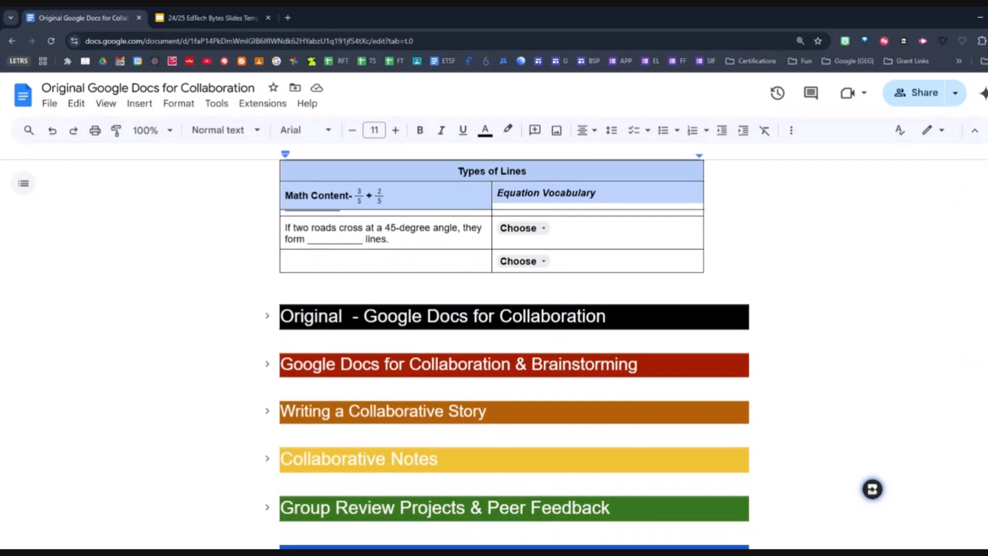
{"action": "scroll", "coordinate": [491, 355], "scroll_direction": "up", "scroll_amount": 5}
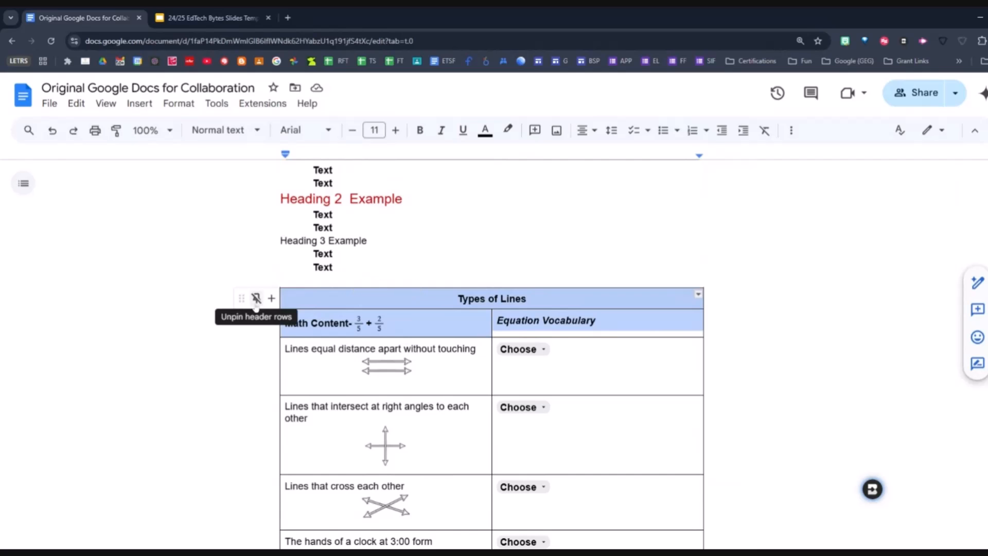
{"action": "left_click", "coordinate": [256, 298]}
Start adding a cover image from the stock images and browse the Nature category
{"action": "scroll", "coordinate": [255, 309], "scroll_direction": "up", "scroll_amount": 5}
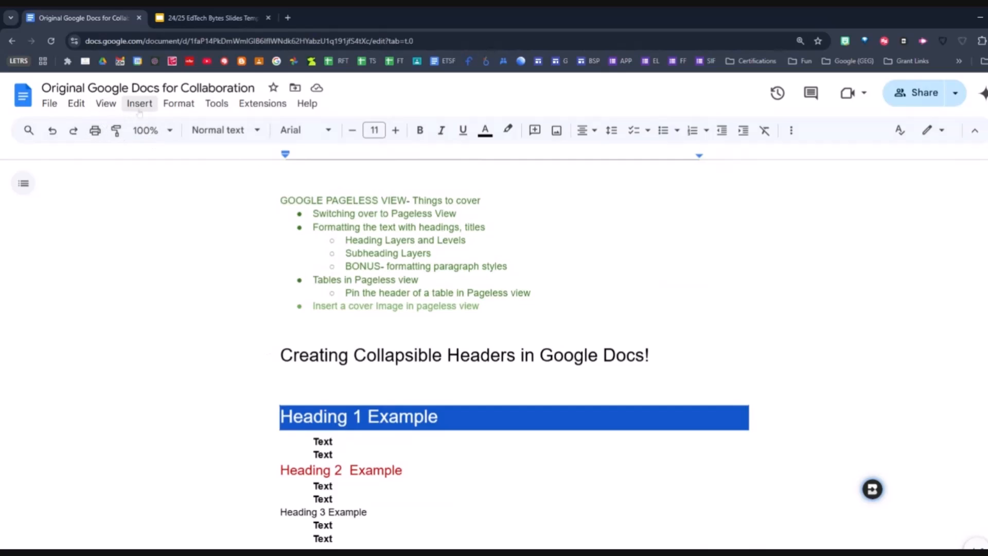
{"action": "left_click", "coordinate": [139, 109]}
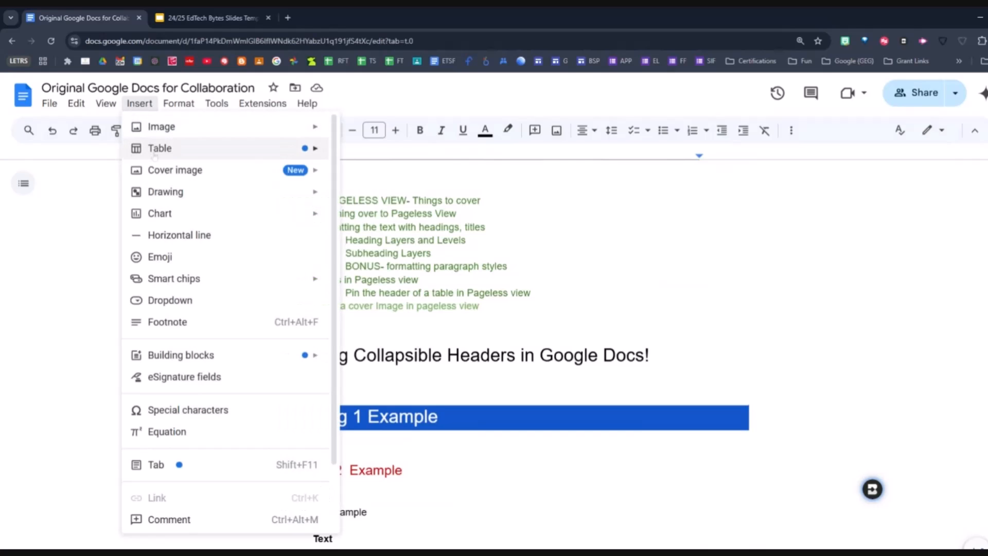
{"action": "mouse_move", "coordinate": [161, 168]}
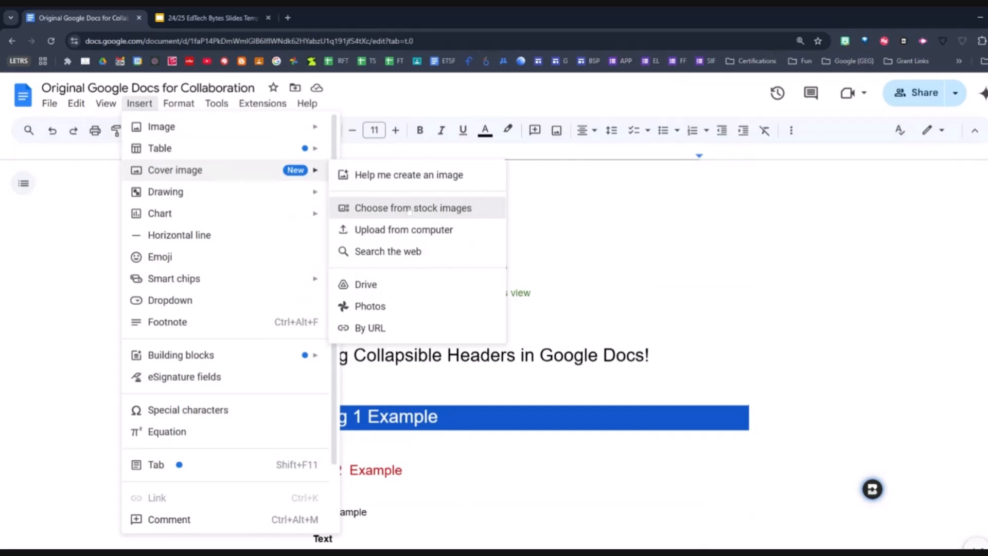
{"action": "left_click", "coordinate": [409, 208]}
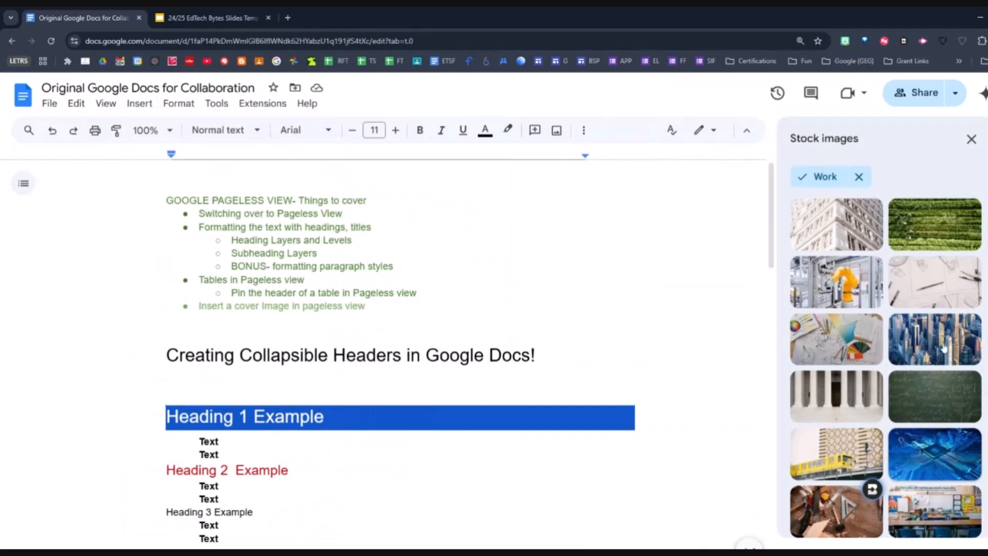
{"action": "left_click", "coordinate": [824, 177]}
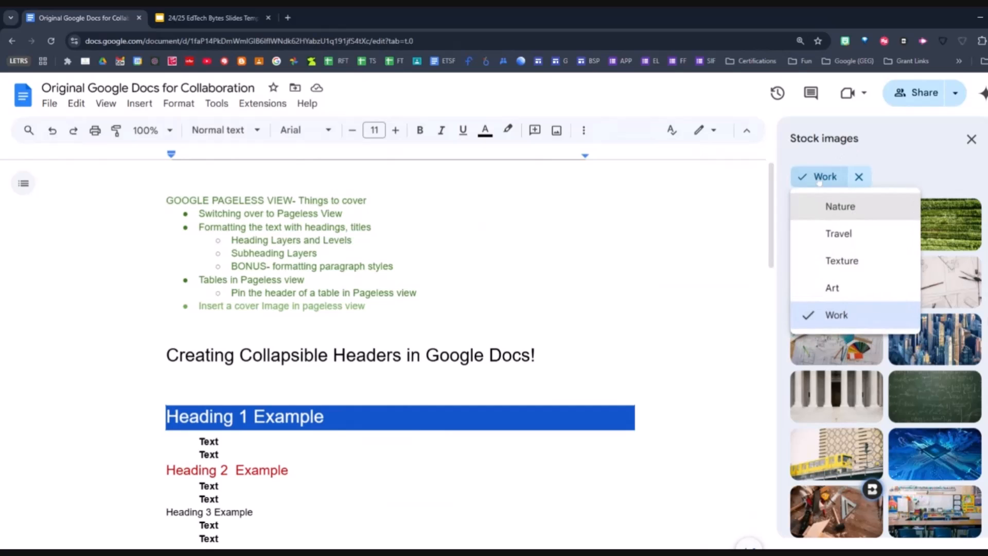
{"action": "left_click", "coordinate": [826, 206]}
{"action": "scroll", "coordinate": [943, 306], "scroll_direction": "down", "scroll_amount": 5}
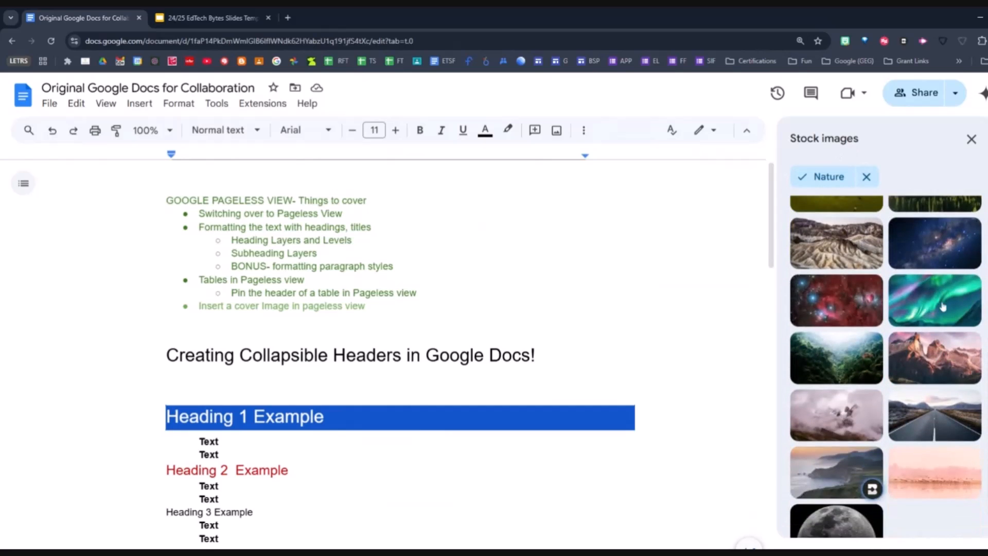
{"action": "scroll", "coordinate": [943, 306], "scroll_direction": "up", "scroll_amount": 5}
Look at the Travel category, return to Nature and insert the green forest valley picture as the cover image
{"action": "left_click", "coordinate": [824, 177]}
{"action": "left_click", "coordinate": [839, 233]}
{"action": "left_click", "coordinate": [824, 177]}
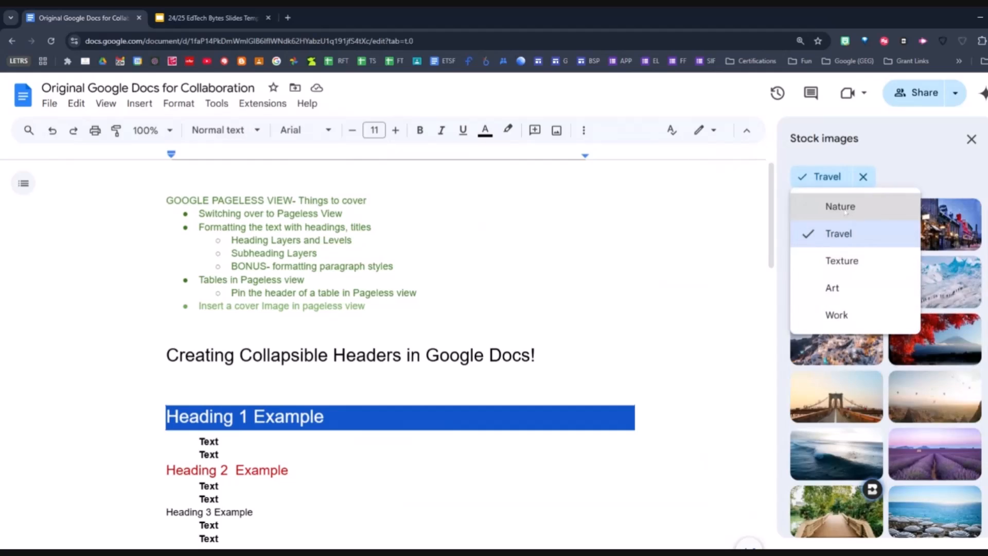
{"action": "left_click", "coordinate": [844, 208]}
{"action": "scroll", "coordinate": [818, 357], "scroll_direction": "down", "scroll_amount": 3}
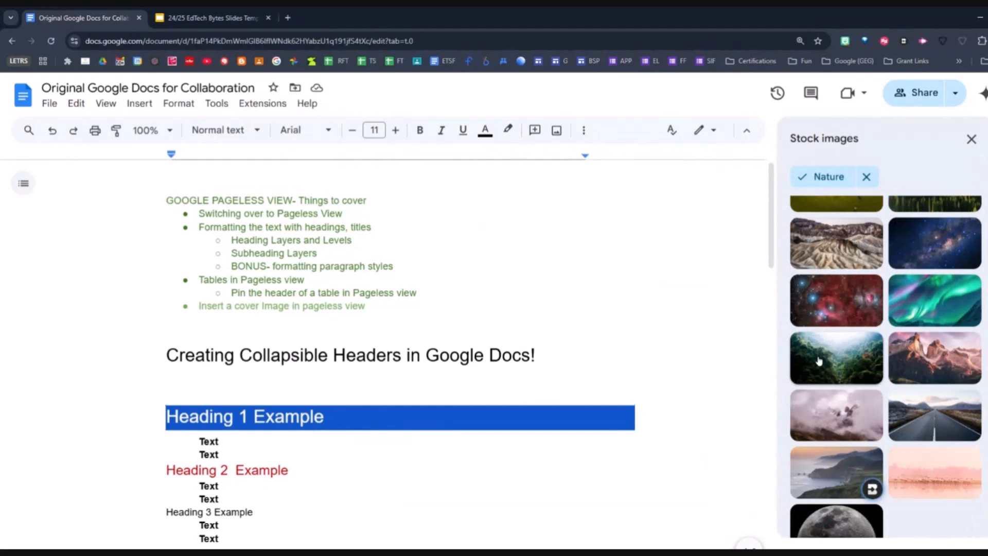
{"action": "left_click", "coordinate": [833, 359]}
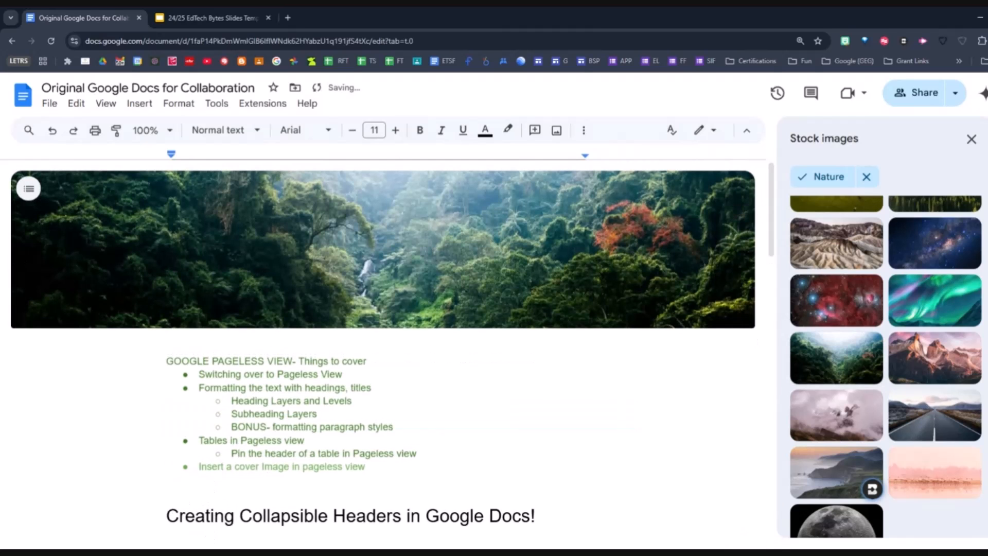
Reposition the forest cover image to show its bright, misty upper part, and close the stock images
{"action": "left_click", "coordinate": [500, 255]}
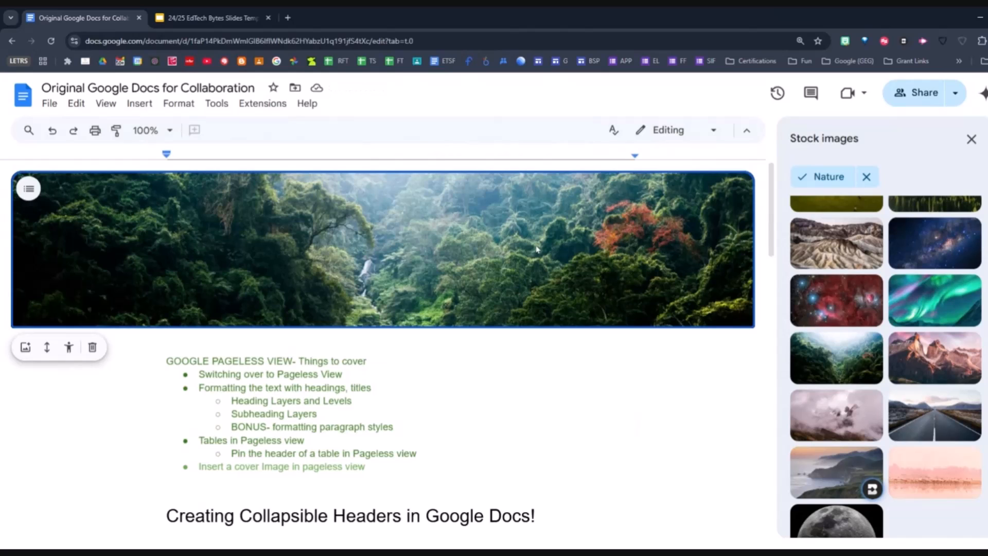
{"action": "left_click", "coordinate": [347, 374]}
{"action": "scroll", "coordinate": [521, 275], "scroll_direction": "down", "scroll_amount": 3}
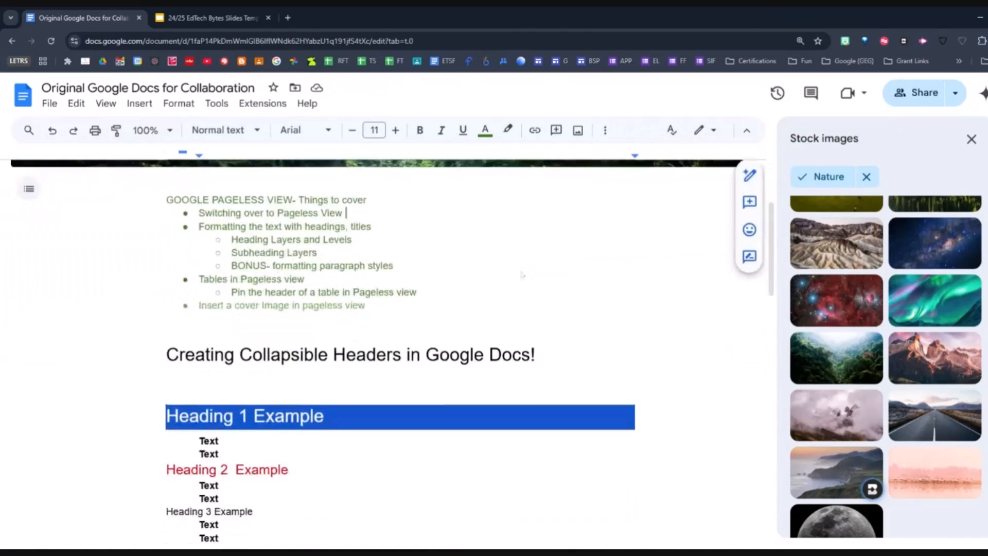
{"action": "scroll", "coordinate": [521, 274], "scroll_direction": "up", "scroll_amount": 3}
{"action": "left_click", "coordinate": [107, 284]}
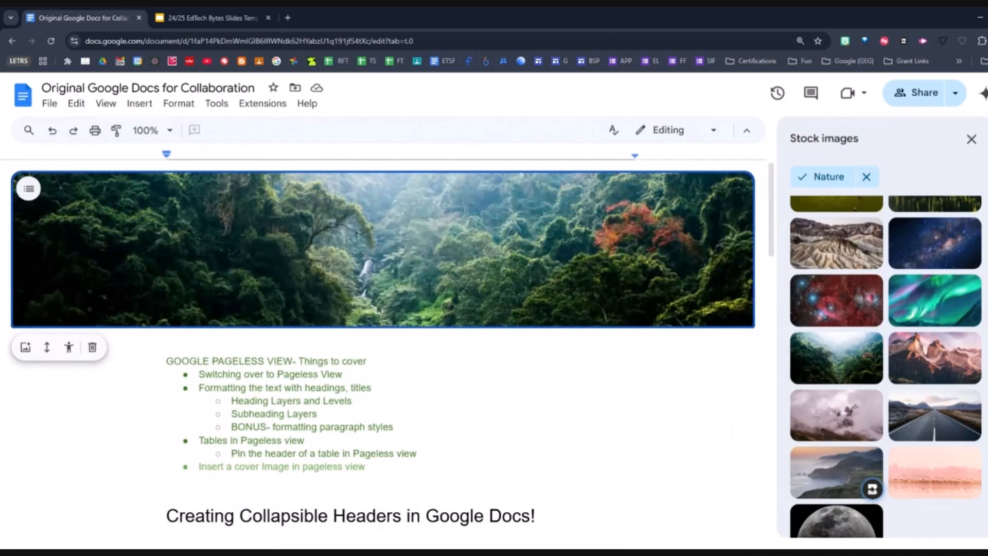
{"action": "left_click", "coordinate": [28, 351]}
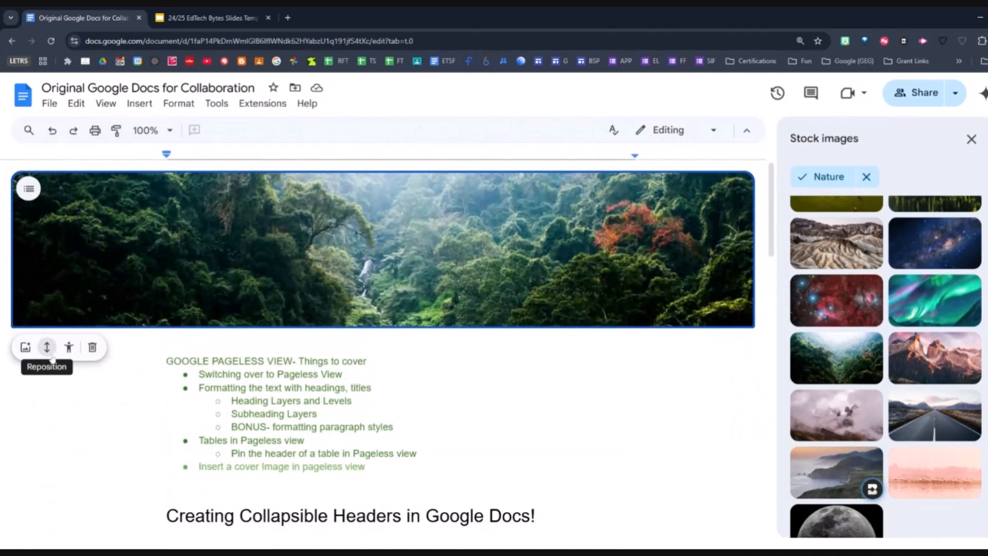
{"action": "left_click", "coordinate": [50, 353]}
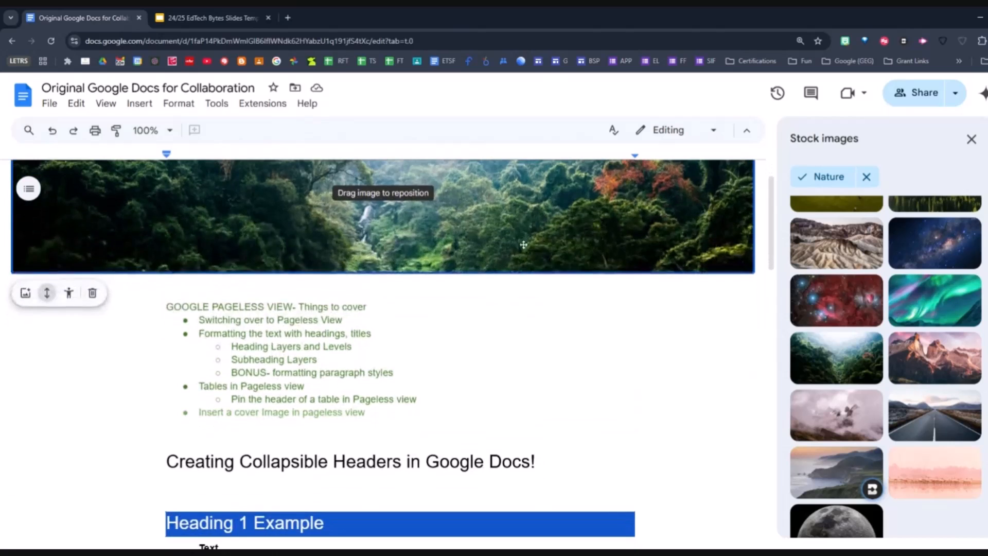
{"action": "left_click_drag", "start_coordinate": [496, 272], "coordinate": [527, 124]}
{"action": "left_click_drag", "start_coordinate": [487, 265], "coordinate": [461, 466]}
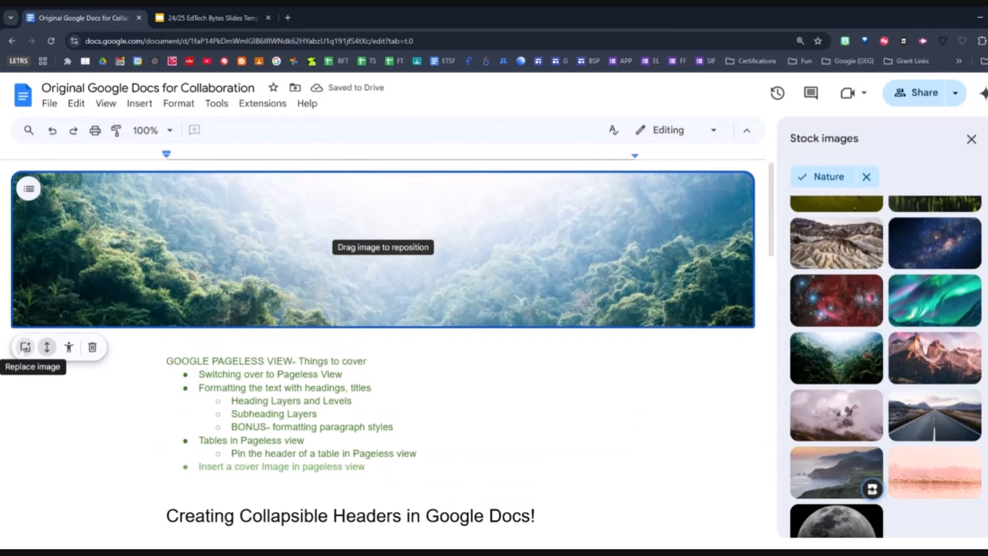
{"action": "left_click", "coordinate": [25, 347]}
{"action": "left_click", "coordinate": [372, 361]}
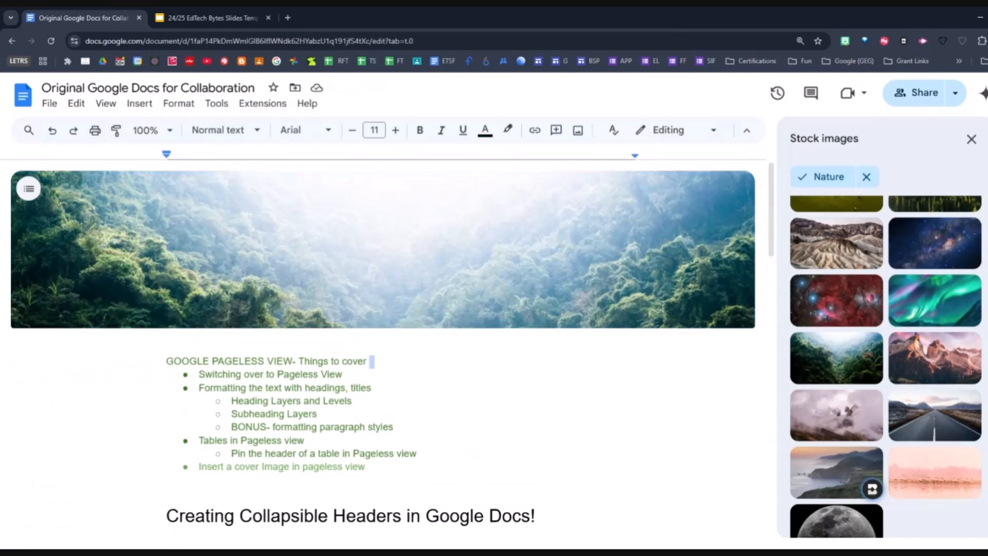
{"action": "left_click", "coordinate": [971, 139]}
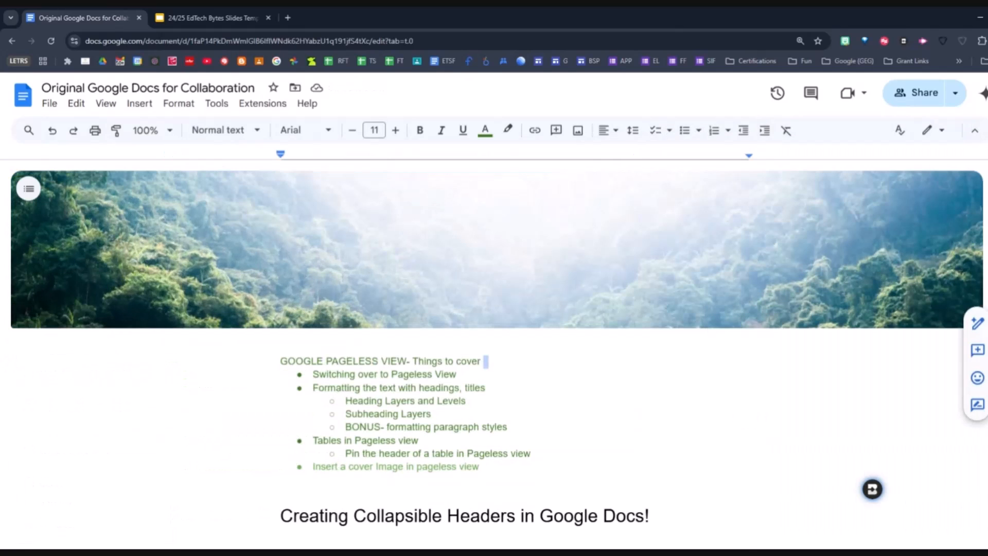
Collapse the "Heading 1 Example" section below the "Creating Collapsible Headers in Google Docs!" title
{"action": "scroll", "coordinate": [494, 356], "scroll_direction": "down", "scroll_amount": 10}
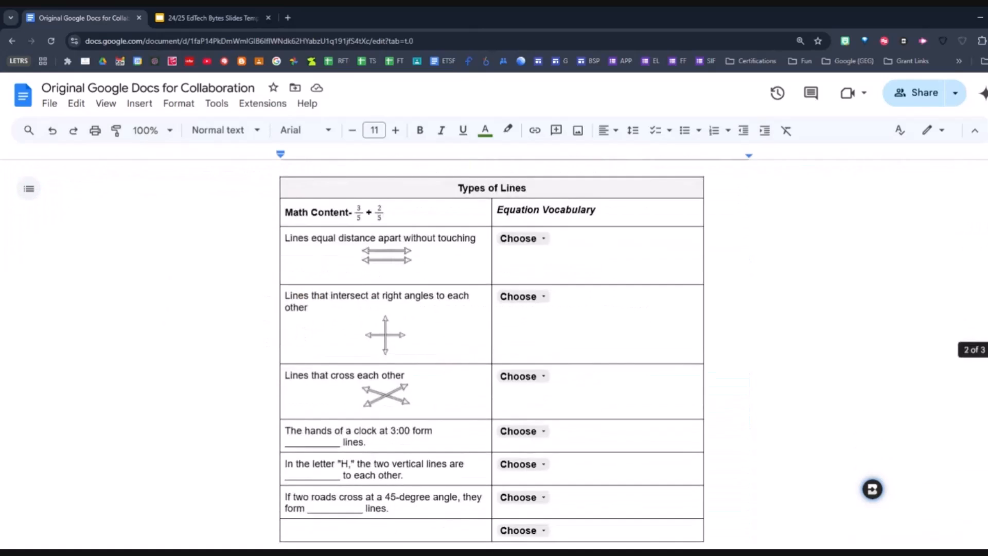
{"action": "scroll", "coordinate": [494, 355], "scroll_direction": "down", "scroll_amount": 10}
{"action": "scroll", "coordinate": [494, 355], "scroll_direction": "up", "scroll_amount": 14}
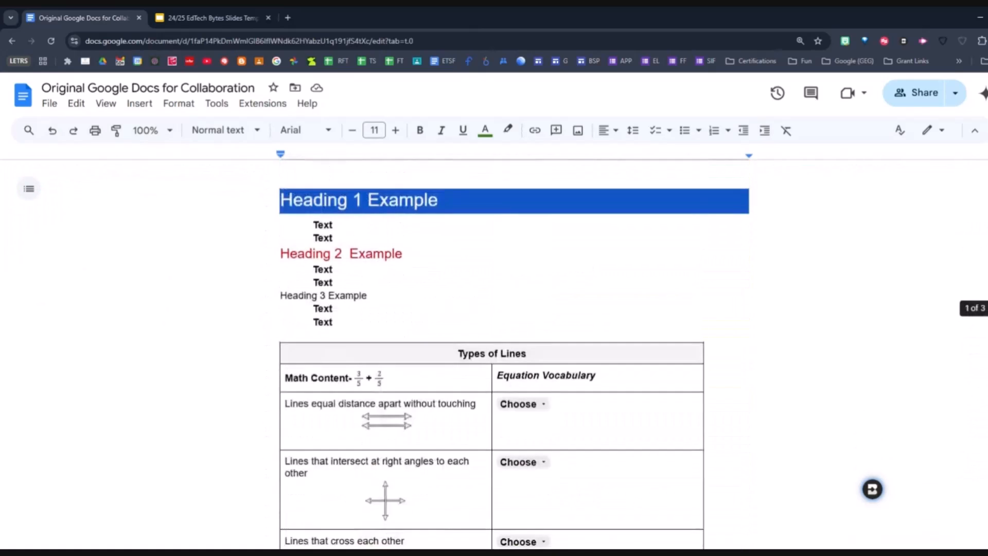
{"action": "scroll", "coordinate": [210, 234], "scroll_direction": "up", "scroll_amount": 7}
{"action": "scroll", "coordinate": [268, 361], "scroll_direction": "down", "scroll_amount": 4}
{"action": "mouse_move", "coordinate": [267, 362]}
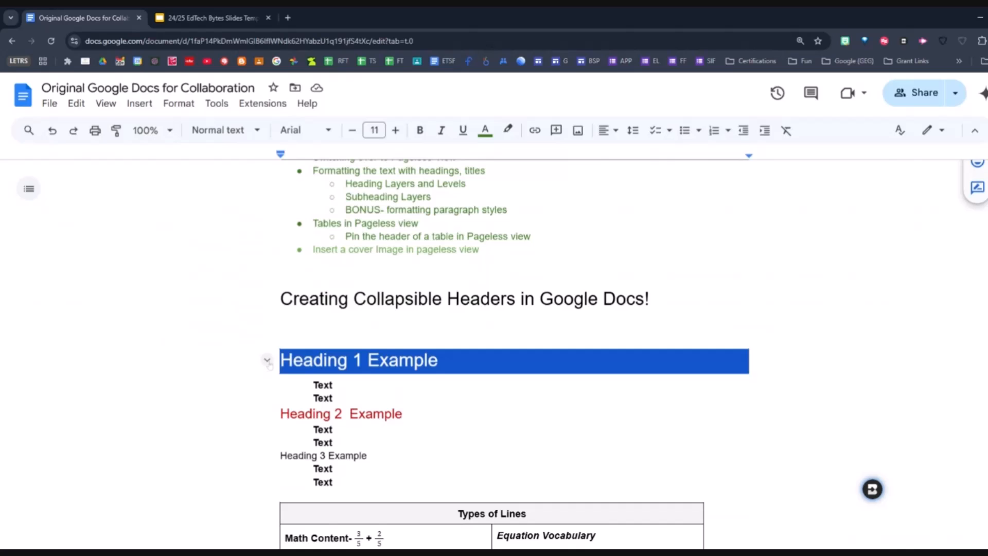
{"action": "left_click", "coordinate": [267, 362]}
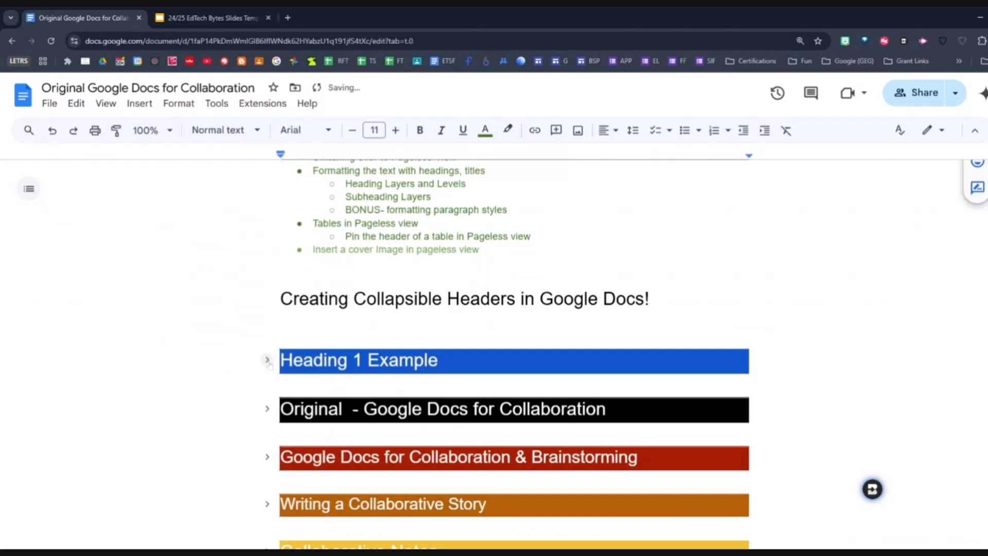
{"action": "scroll", "coordinate": [268, 362], "scroll_direction": "down", "scroll_amount": 2}
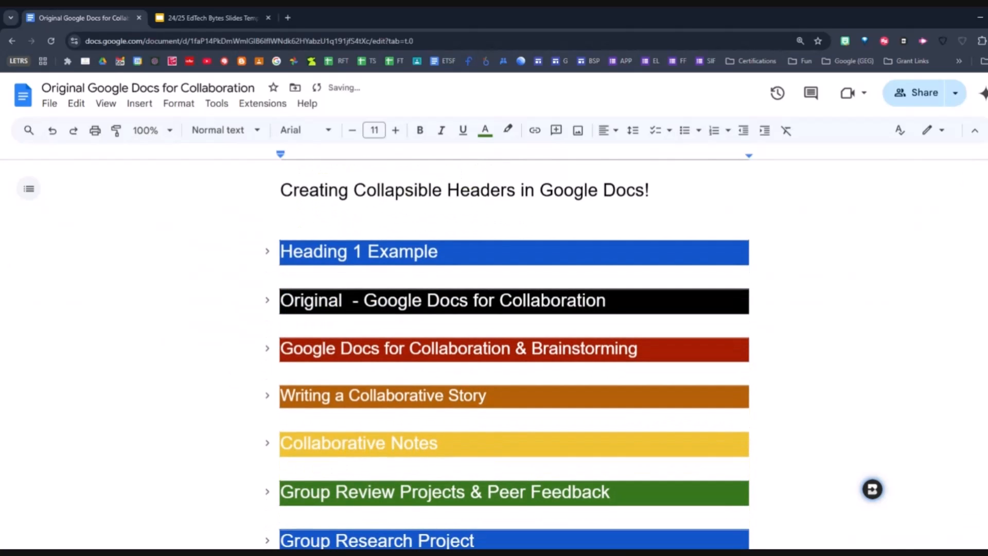
Expand the "Google Docs for Collaboration & Brainstorming" section to view its checklist and table, and collapse it again
{"action": "left_click", "coordinate": [267, 300]}
{"action": "scroll", "coordinate": [267, 300], "scroll_direction": "down", "scroll_amount": 2}
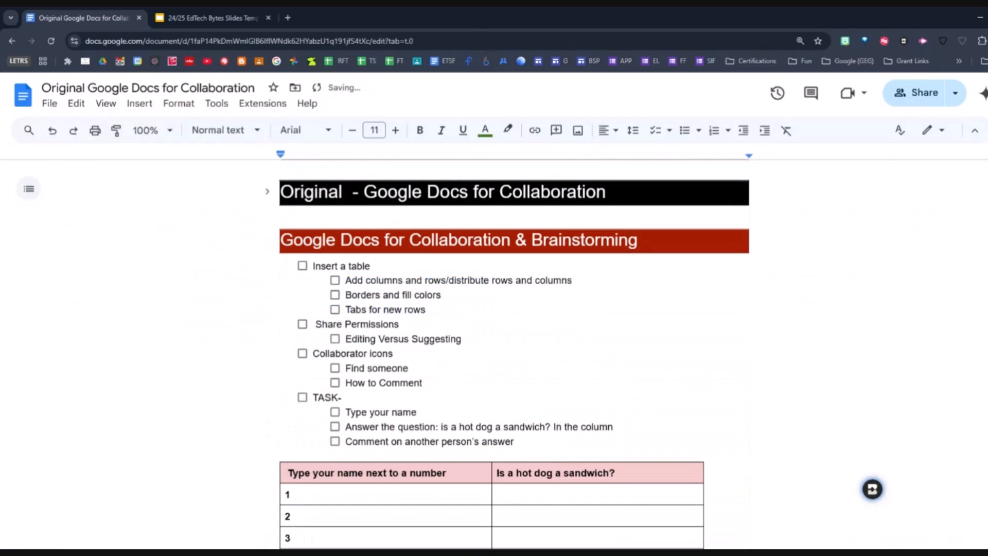
{"action": "left_click", "coordinate": [268, 240]}
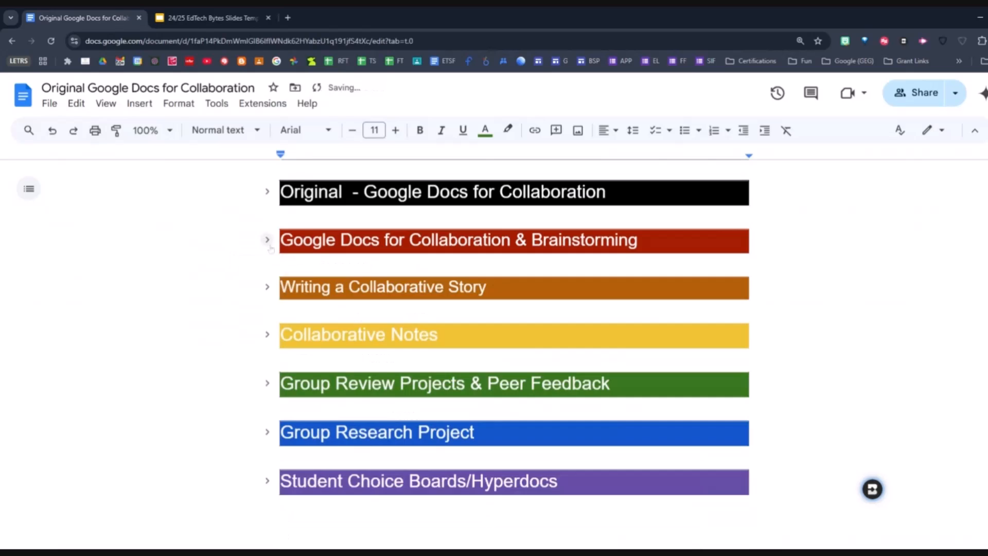
{"action": "scroll", "coordinate": [267, 240], "scroll_direction": "up", "scroll_amount": 3}
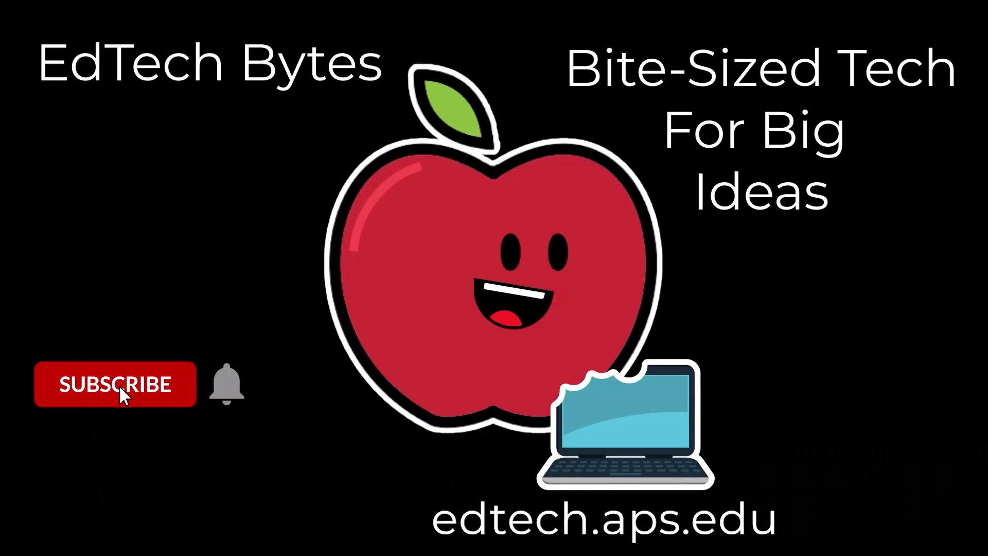